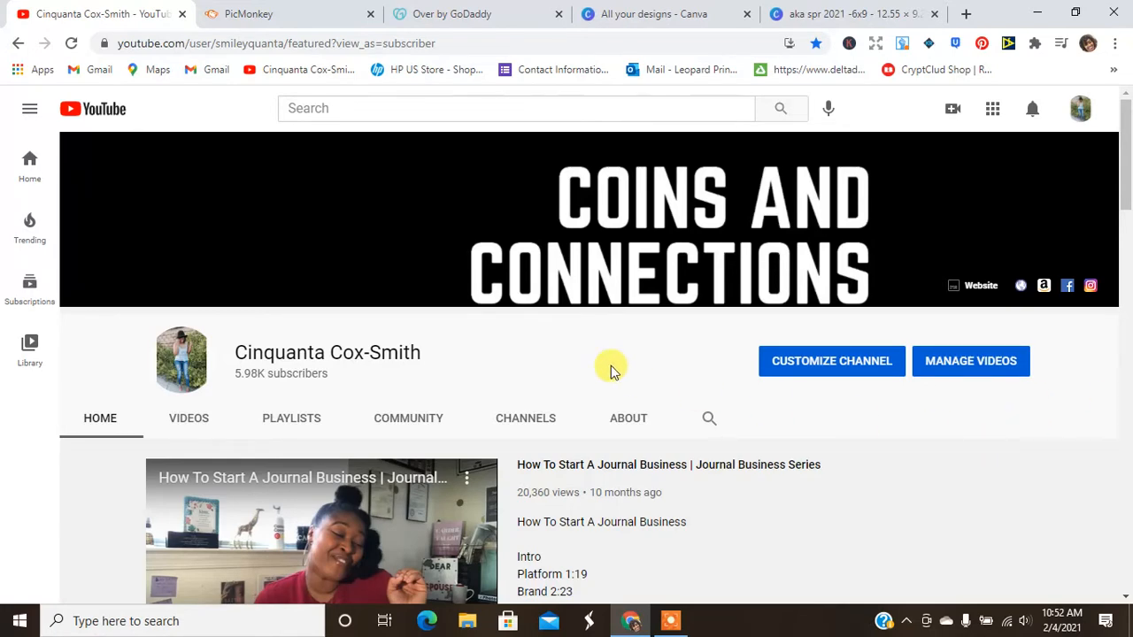
Step: Switch to PicMonkey and search its full template collection for "ebook"
click(246, 17)
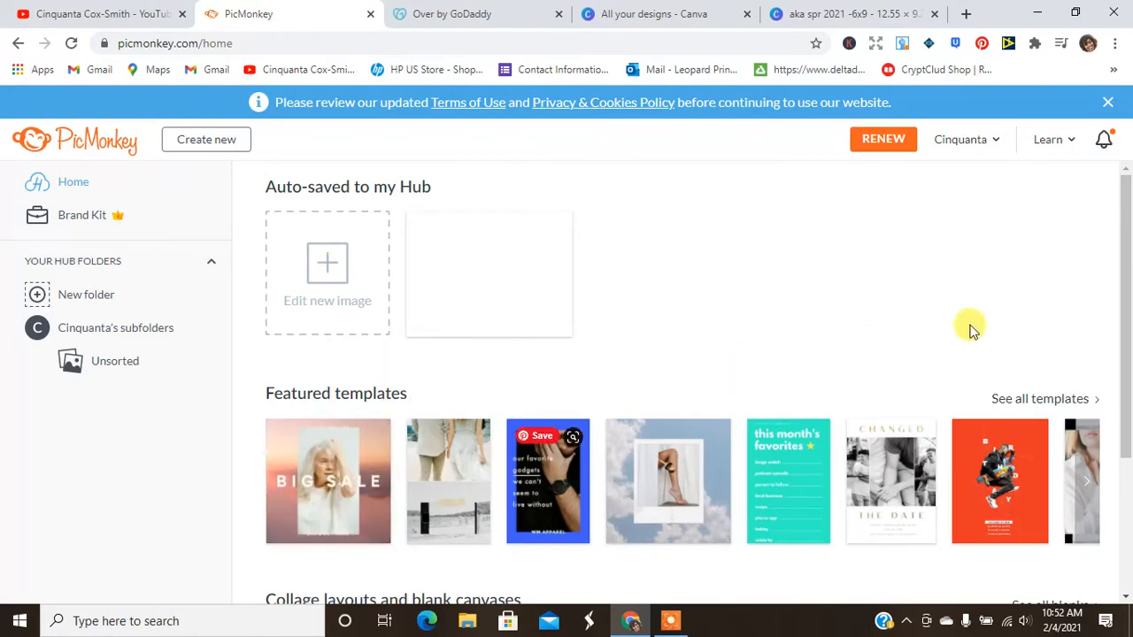
drag(1126, 223, 1127, 265)
scroll(1126, 392, up, 2)
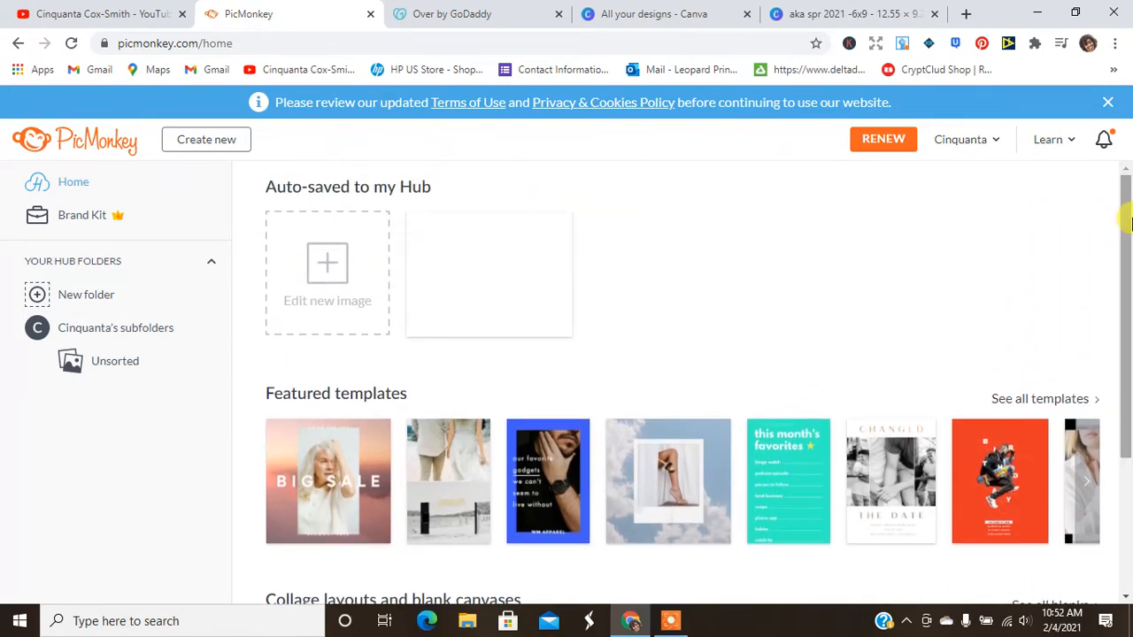
drag(1124, 212, 1123, 312)
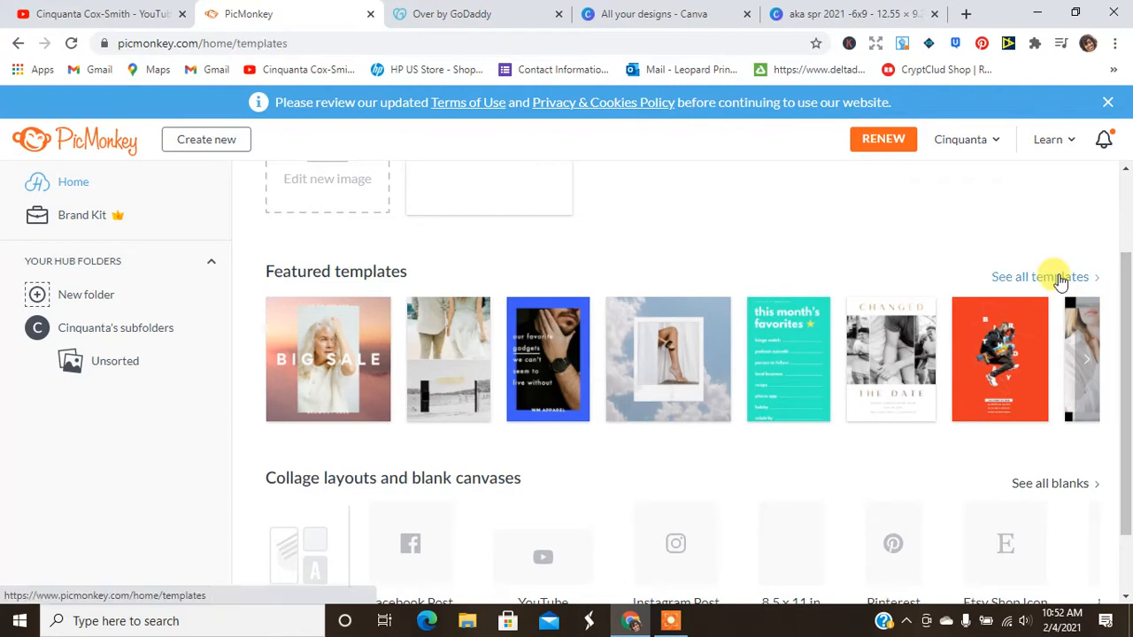
click(1059, 278)
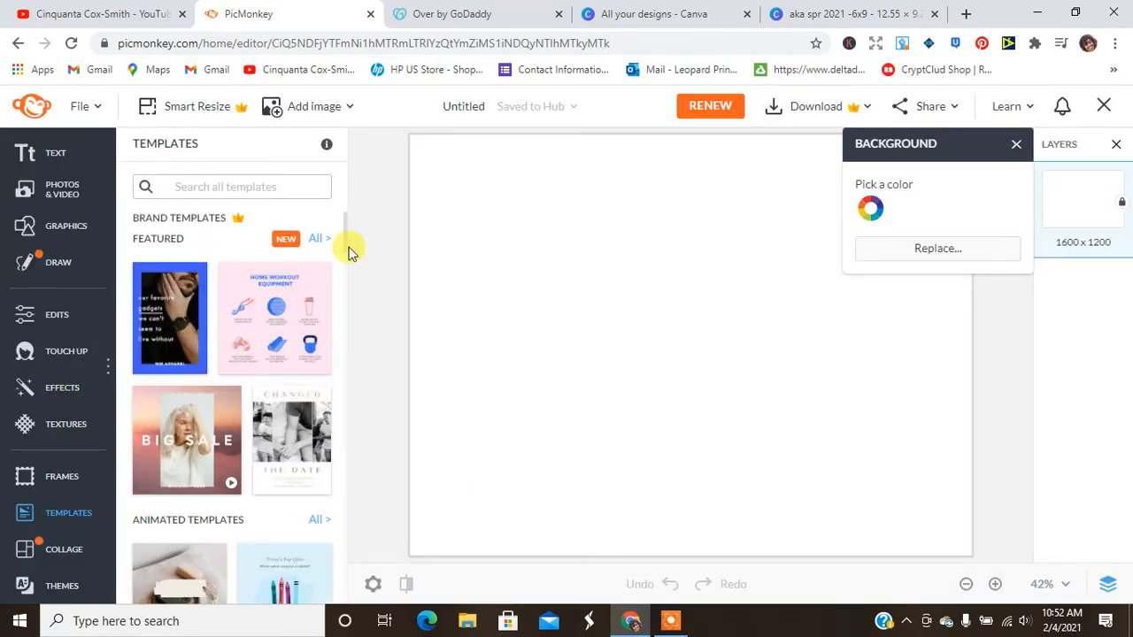
click(236, 186)
text(ebook)
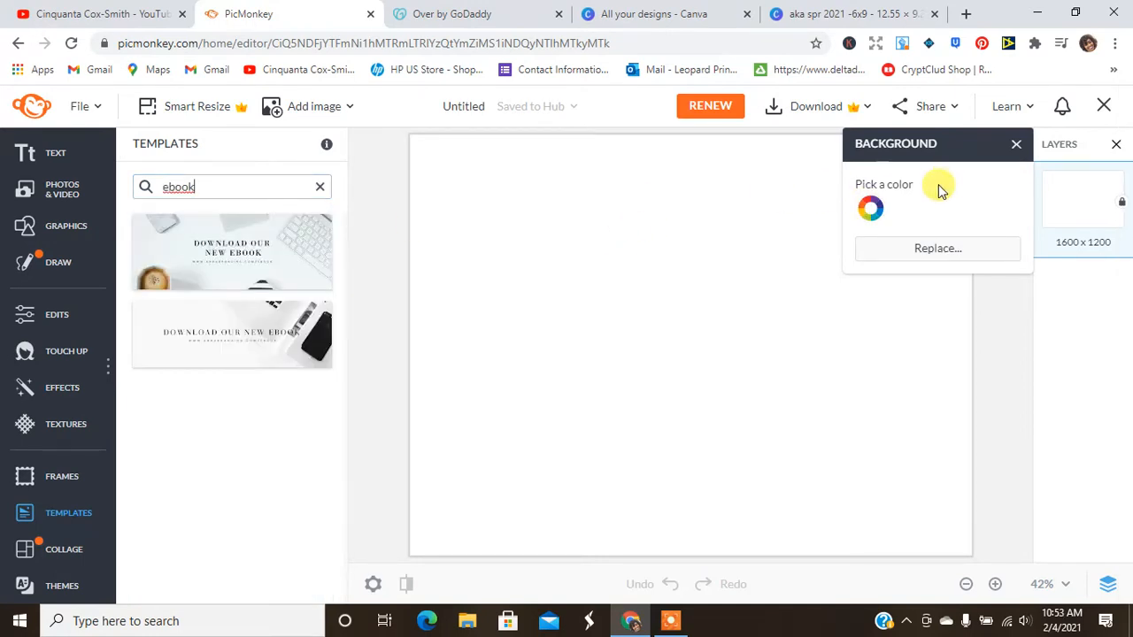
click(1017, 145)
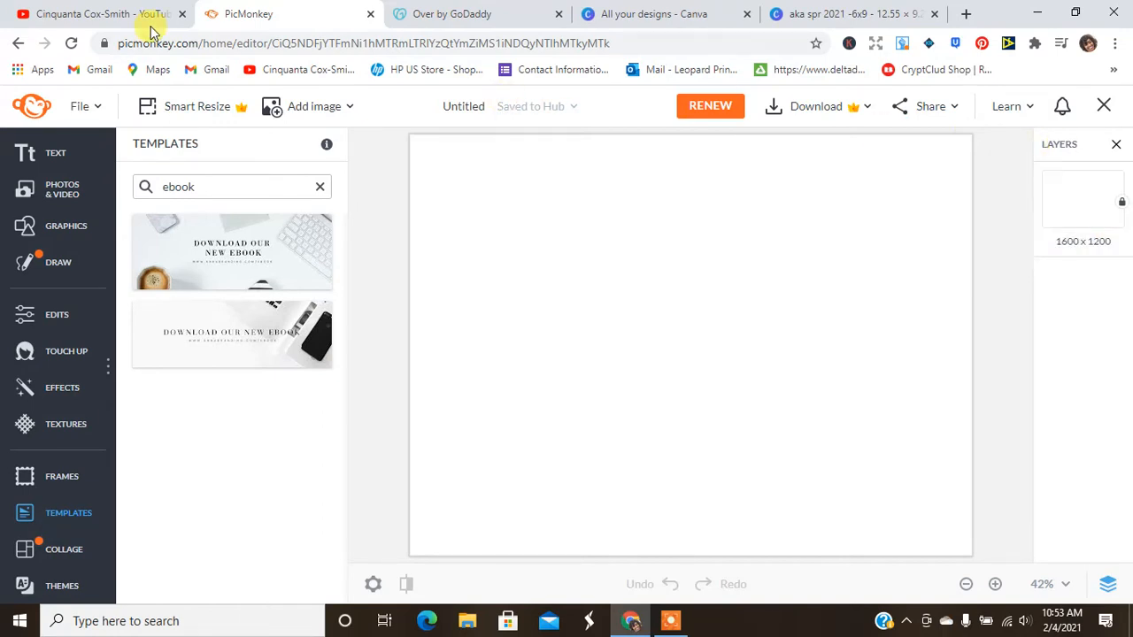
Step: Return to the PicMonkey home page and browse all blank canvases as far as the eBooks cover sizes
click(18, 43)
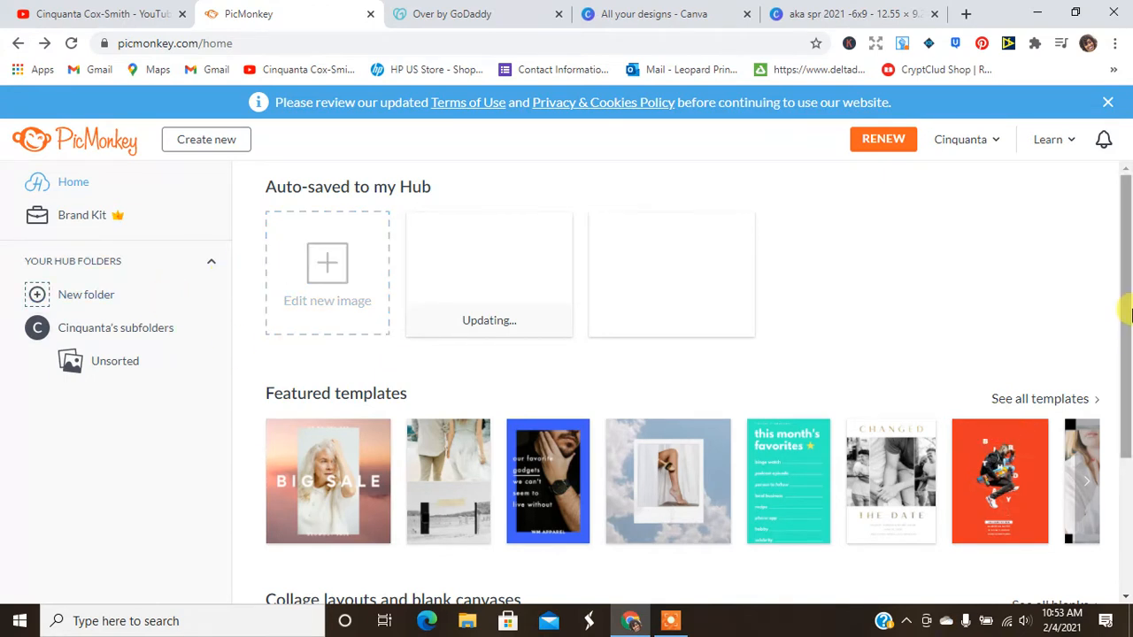
drag(1126, 312, 1126, 467)
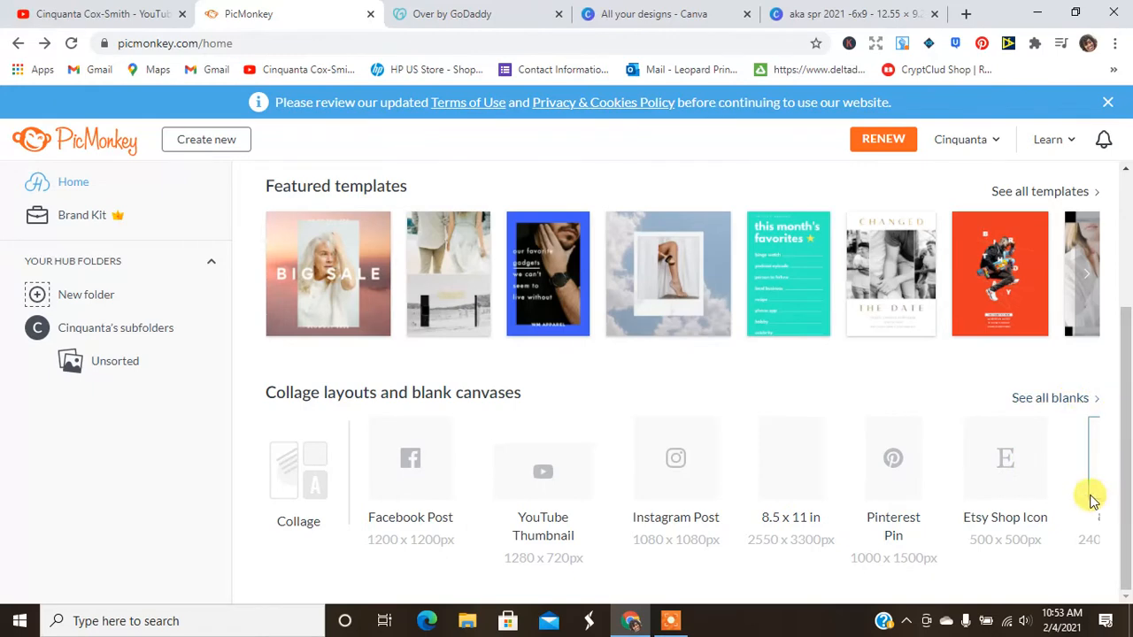
click(1088, 397)
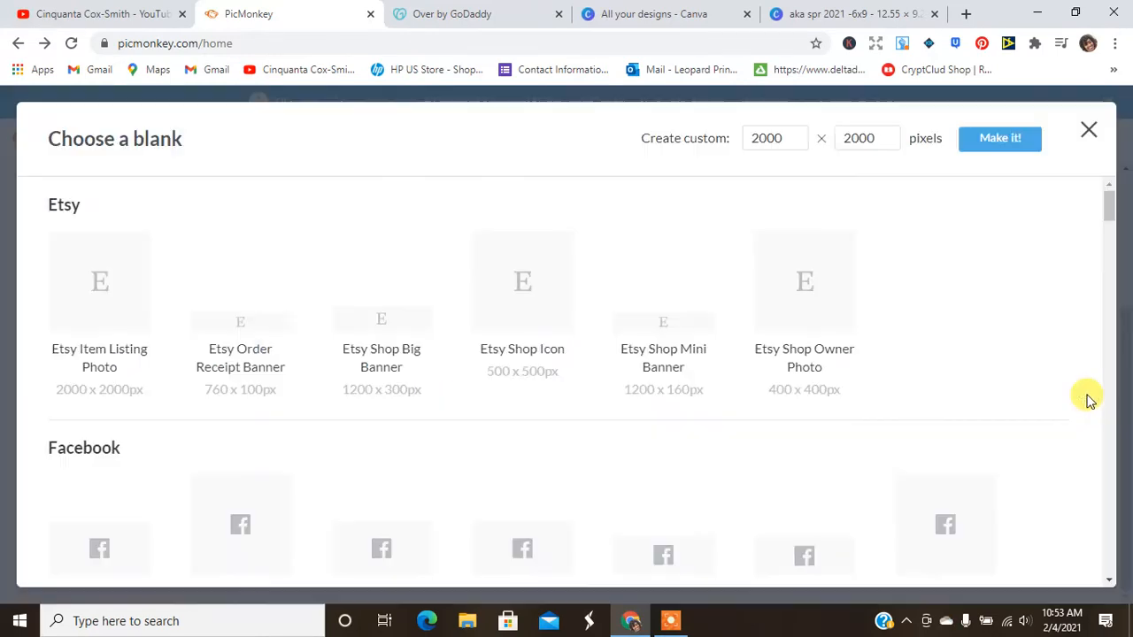
drag(1115, 210, 1107, 541)
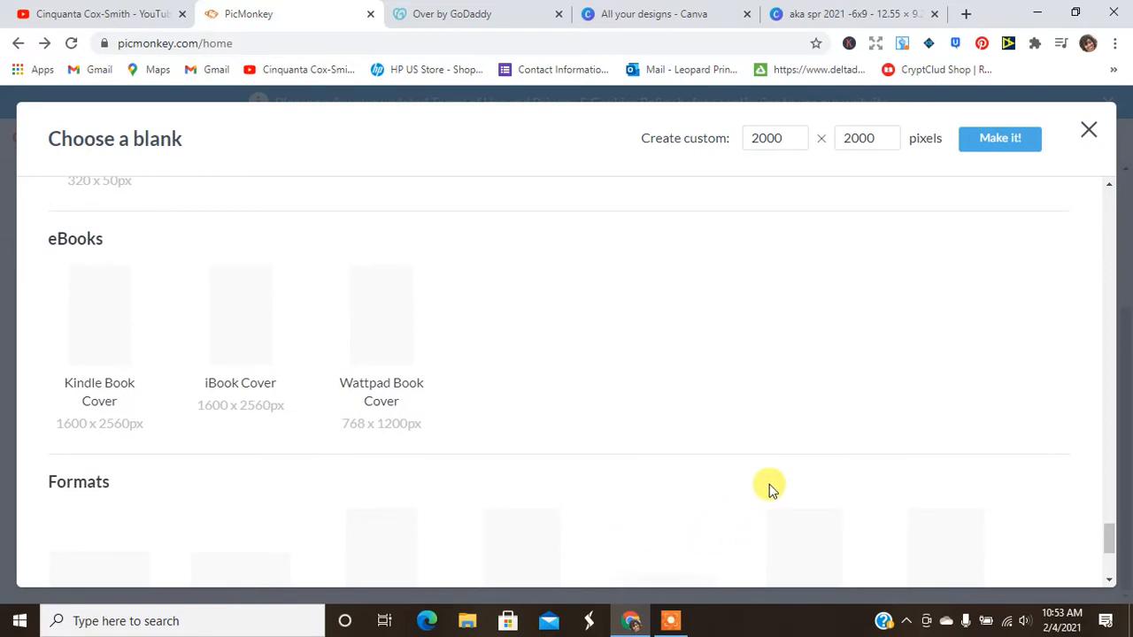
click(670, 624)
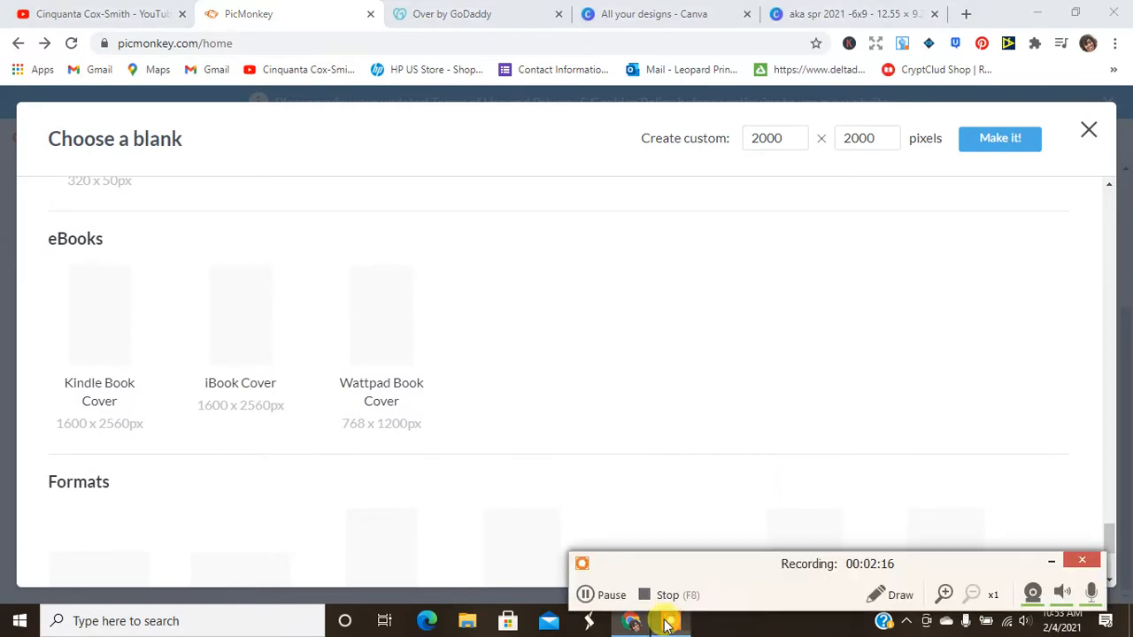
click(584, 595)
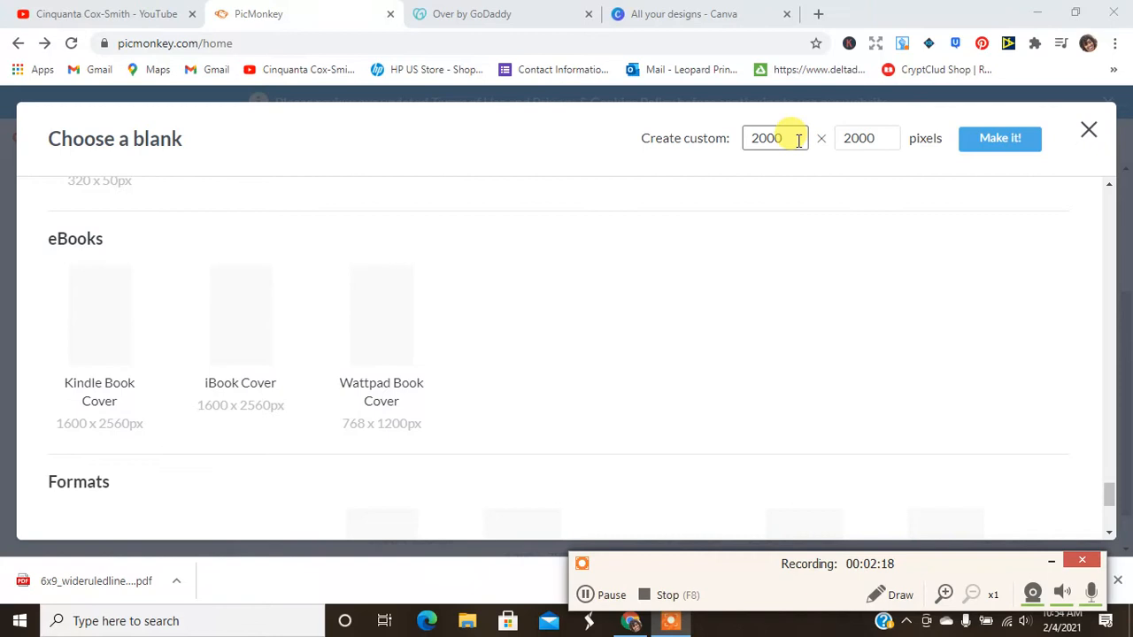
Step: Create a custom blank canvas of 3756 x 2775 pixels
drag(797, 139, 713, 151)
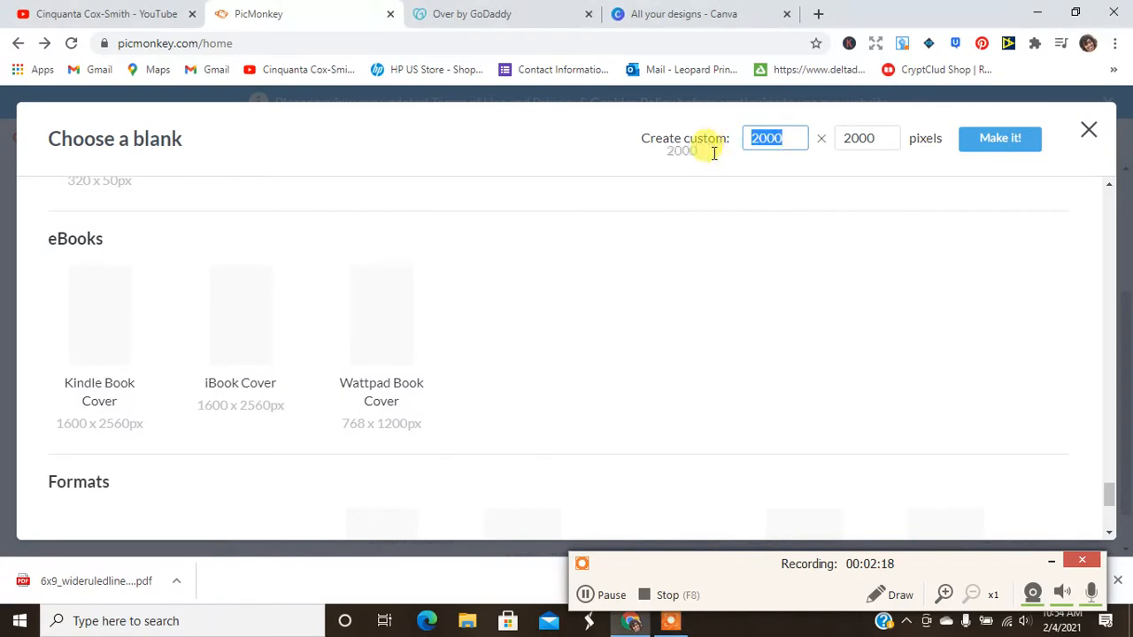
text(37)
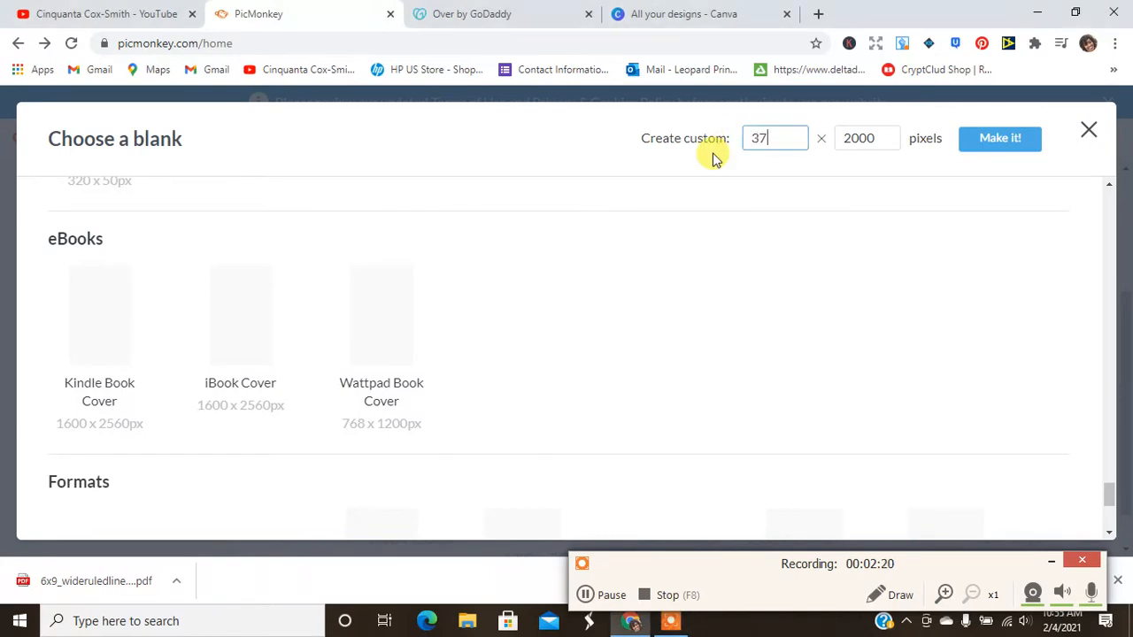
text(56)
double_click(863, 138)
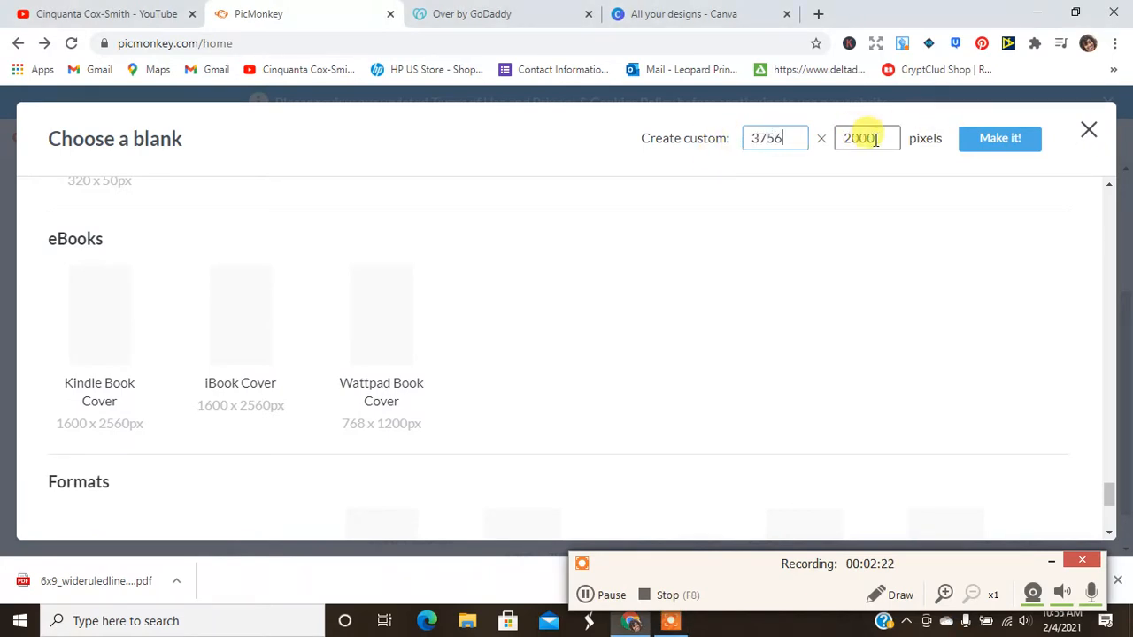
key(BackSpace)
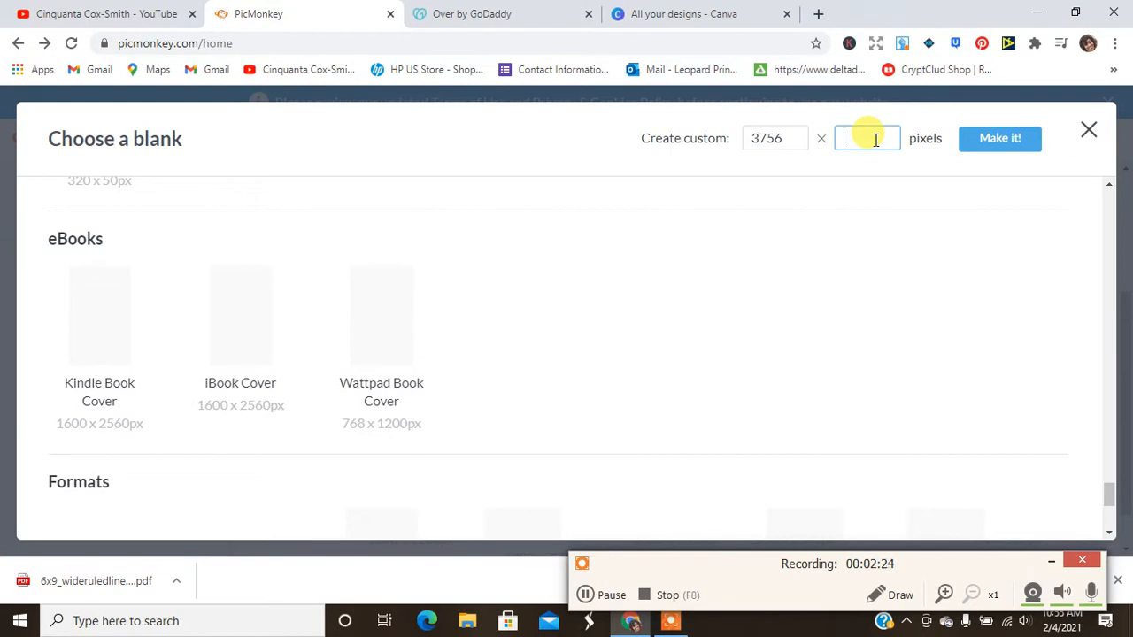
click(986, 152)
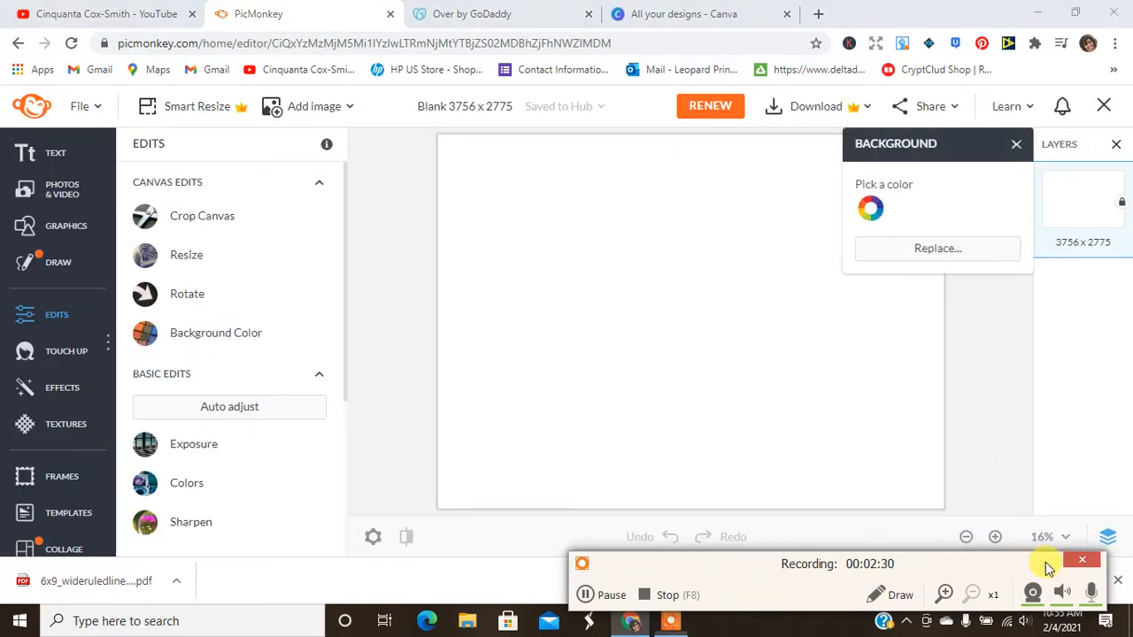
click(1118, 581)
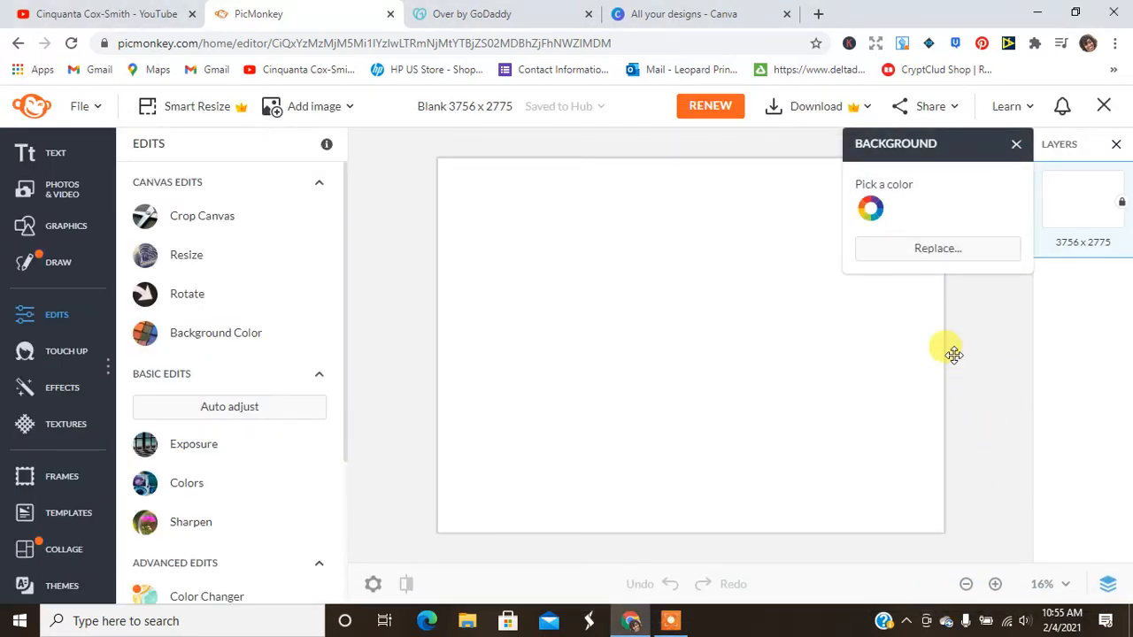
Step: Set the canvas background to the coral red #e34d69
click(870, 210)
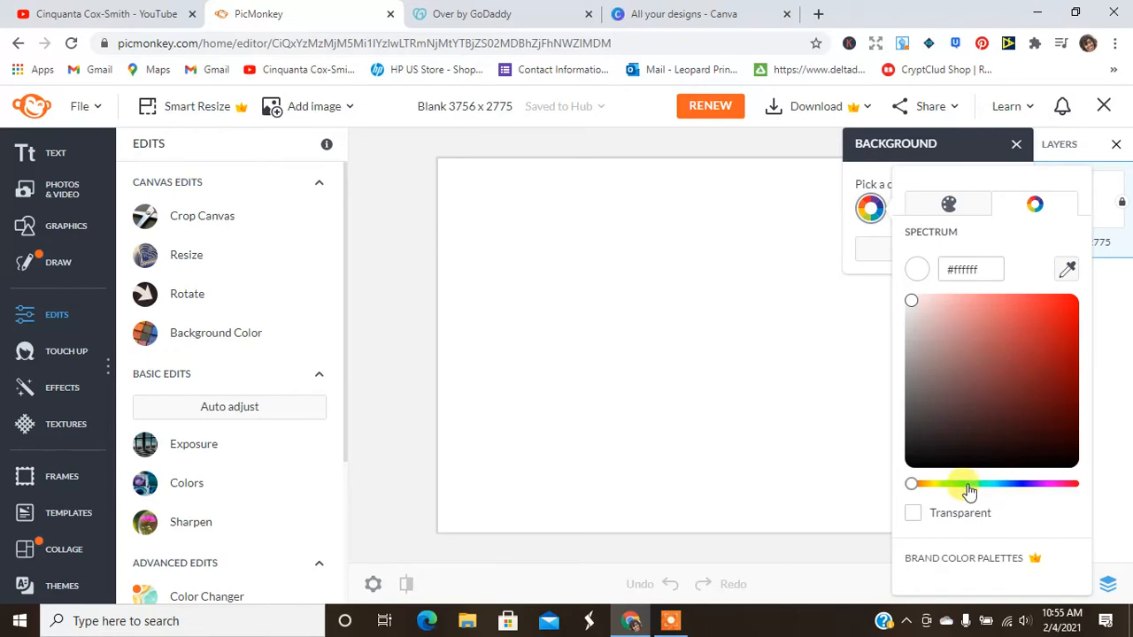
click(1069, 489)
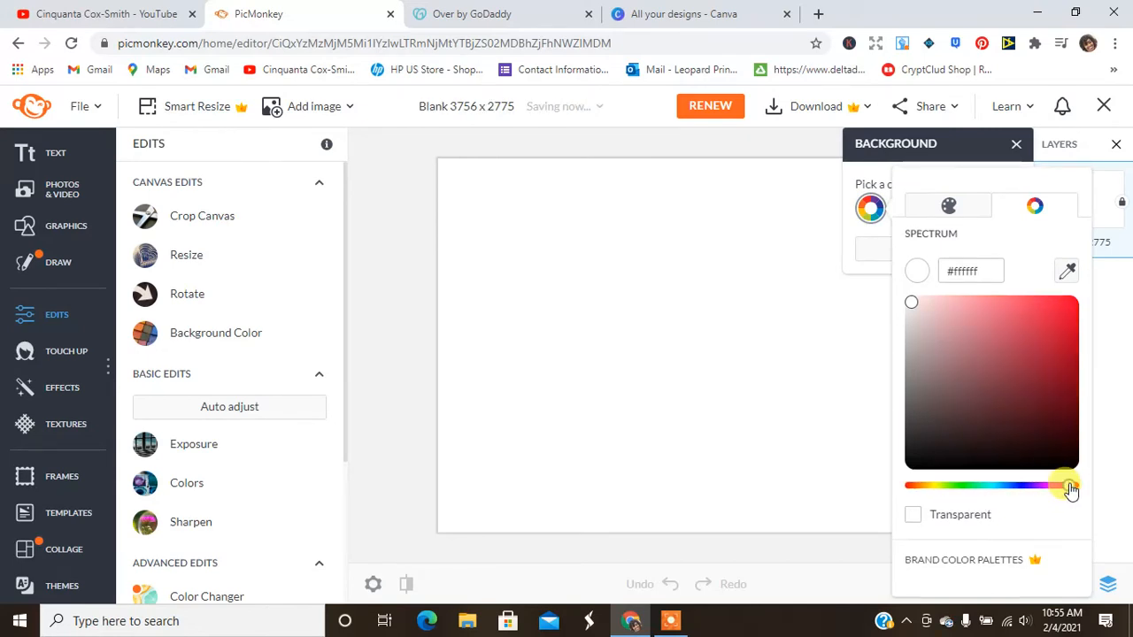
click(1017, 320)
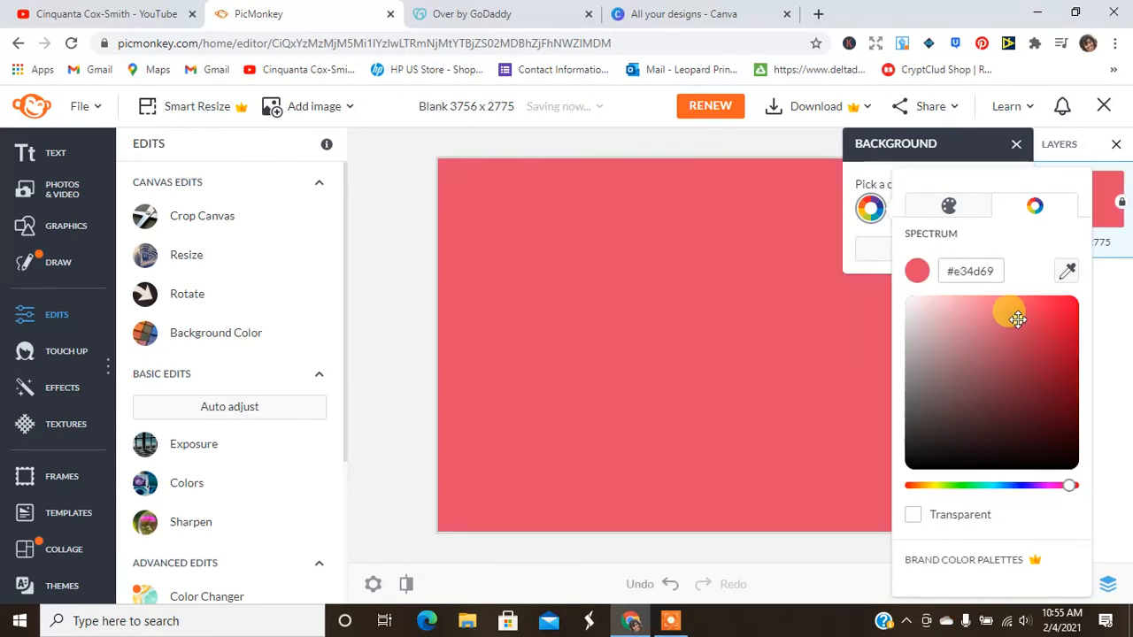
click(1111, 351)
click(1015, 146)
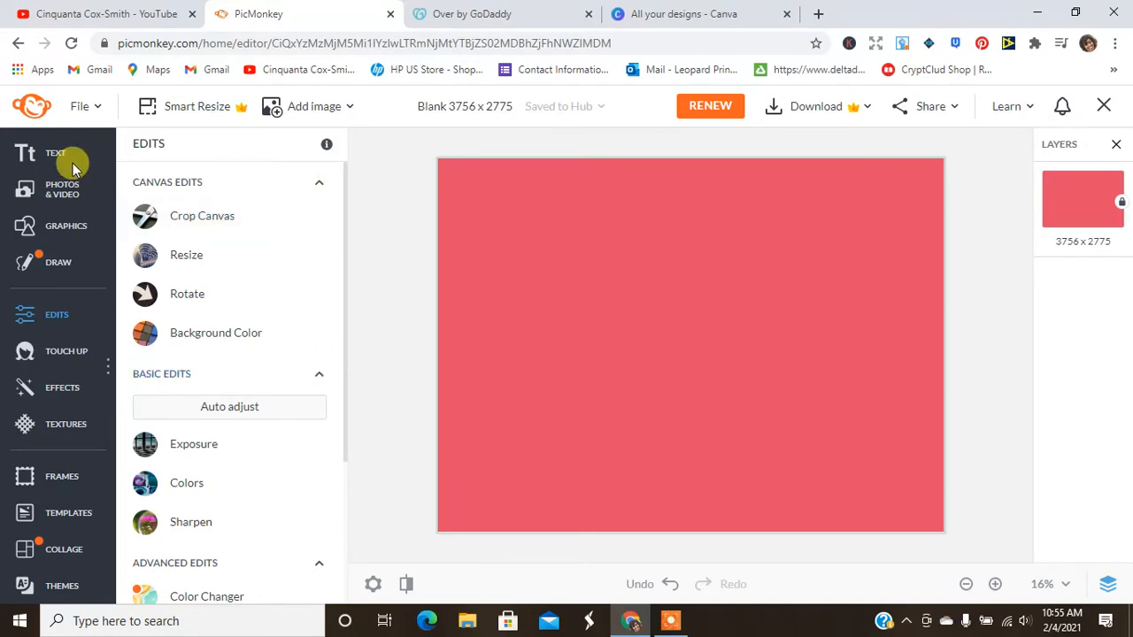
Step: Add the green patterned line from the Basic graphics to the canvas and rotate it to vertical
click(64, 230)
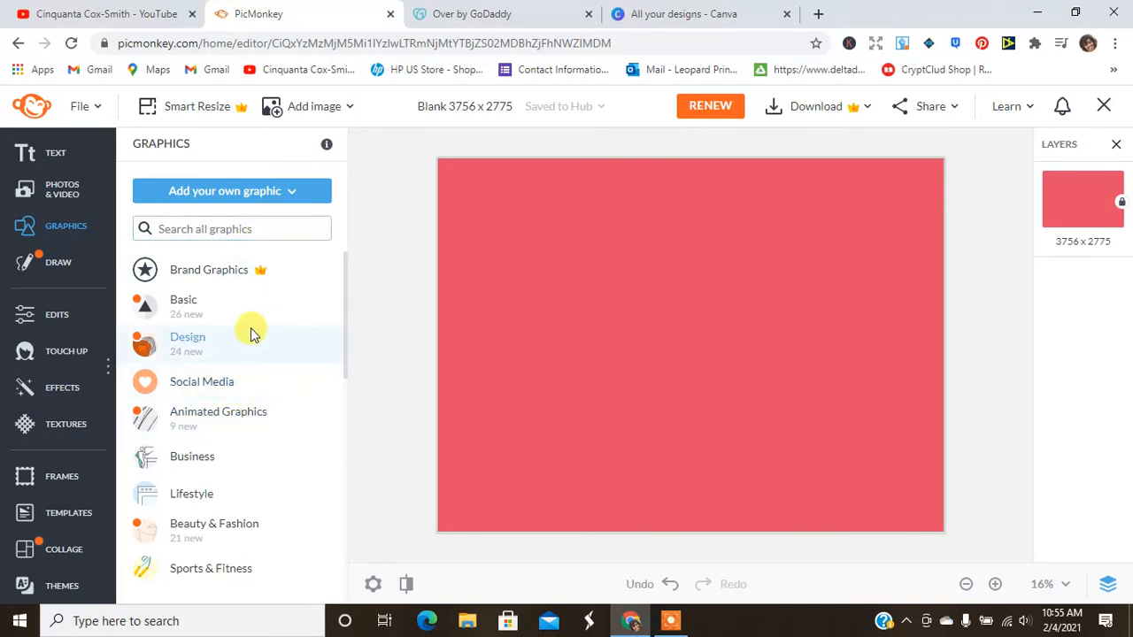
click(217, 310)
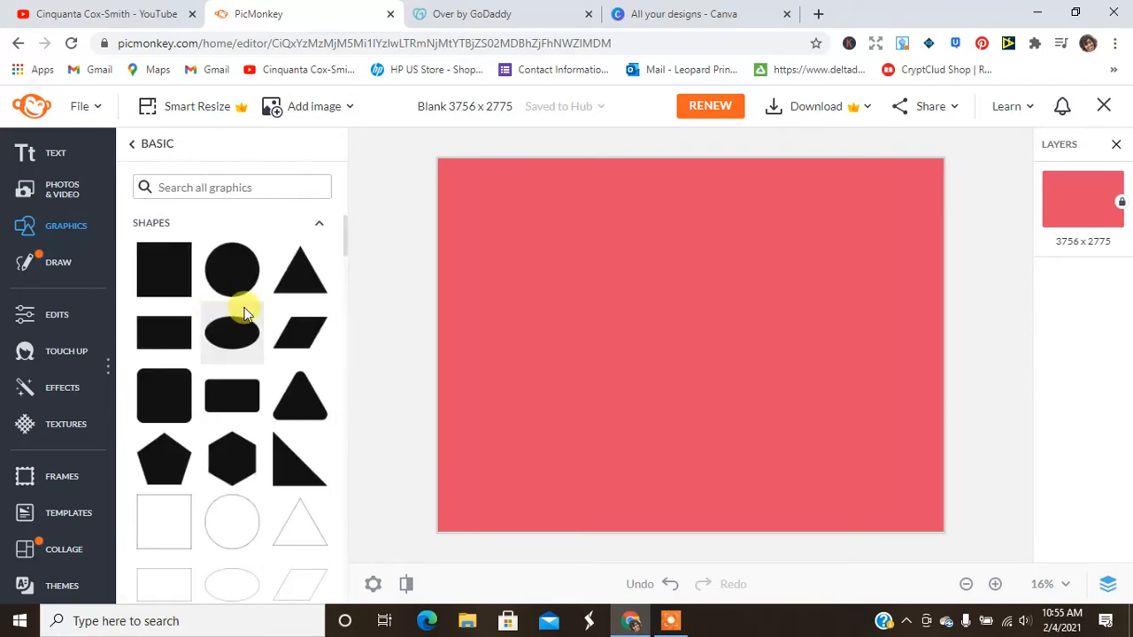
drag(344, 239, 347, 308)
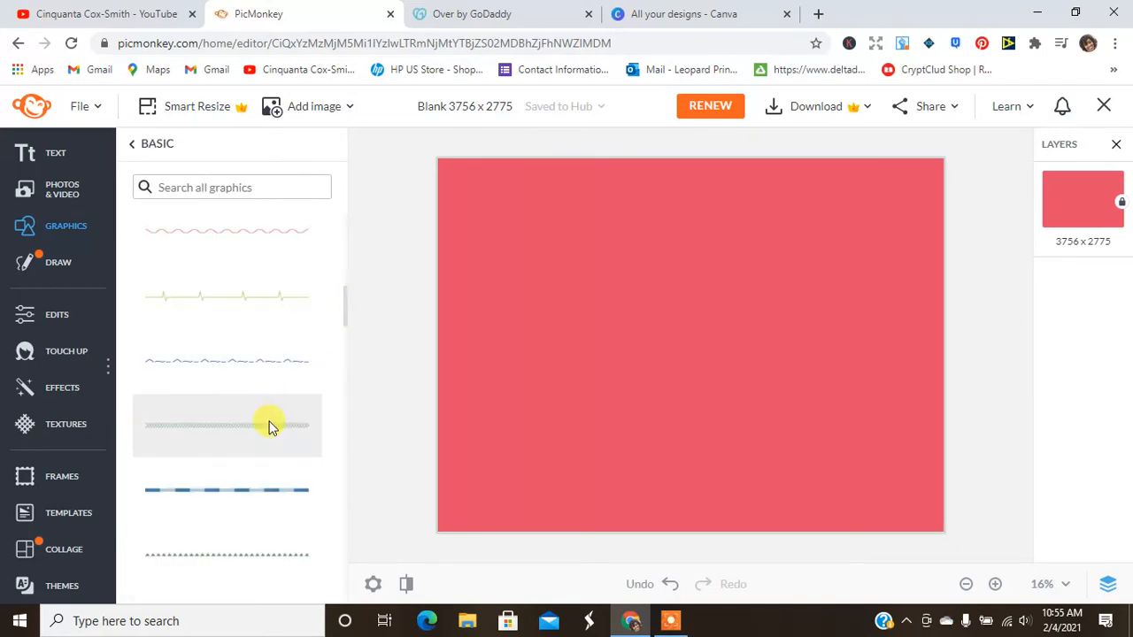
click(270, 427)
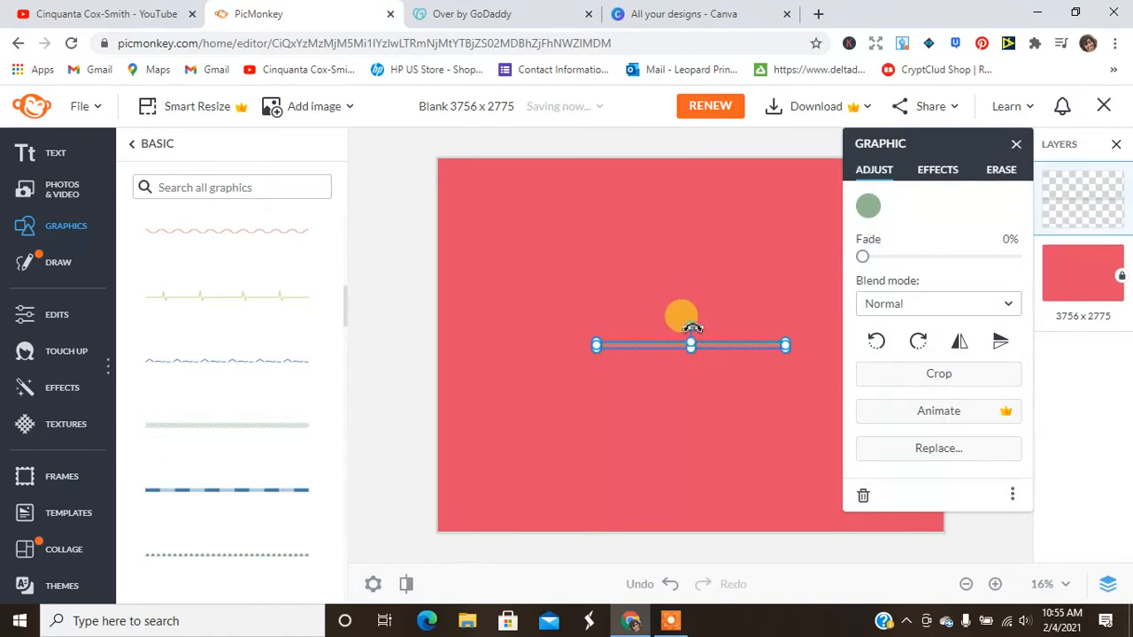
drag(684, 320, 726, 346)
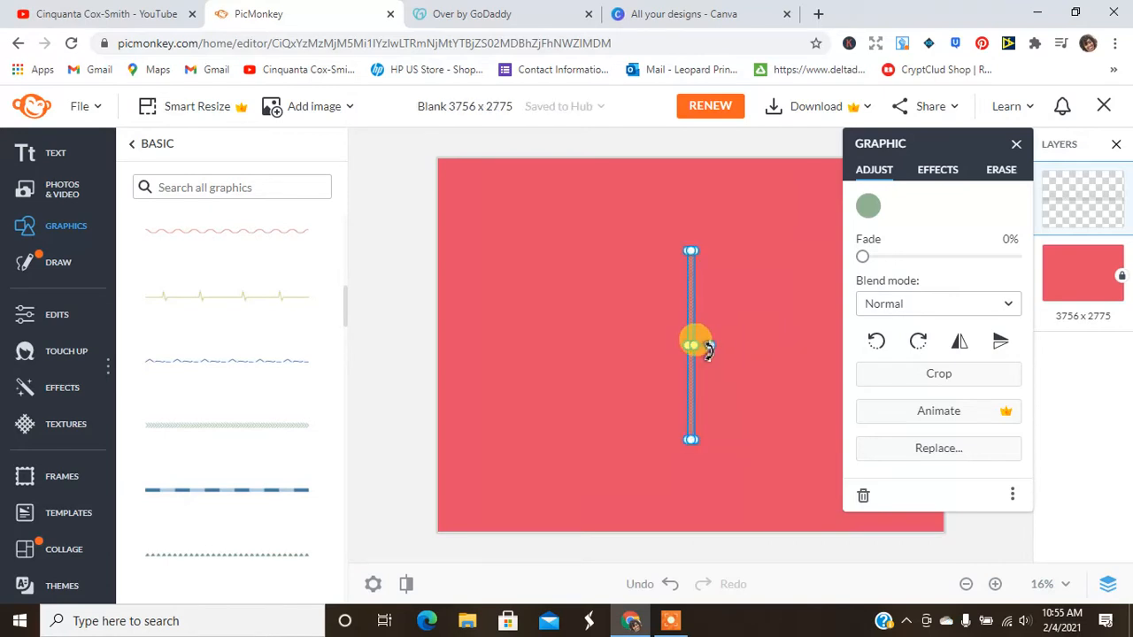
click(1014, 150)
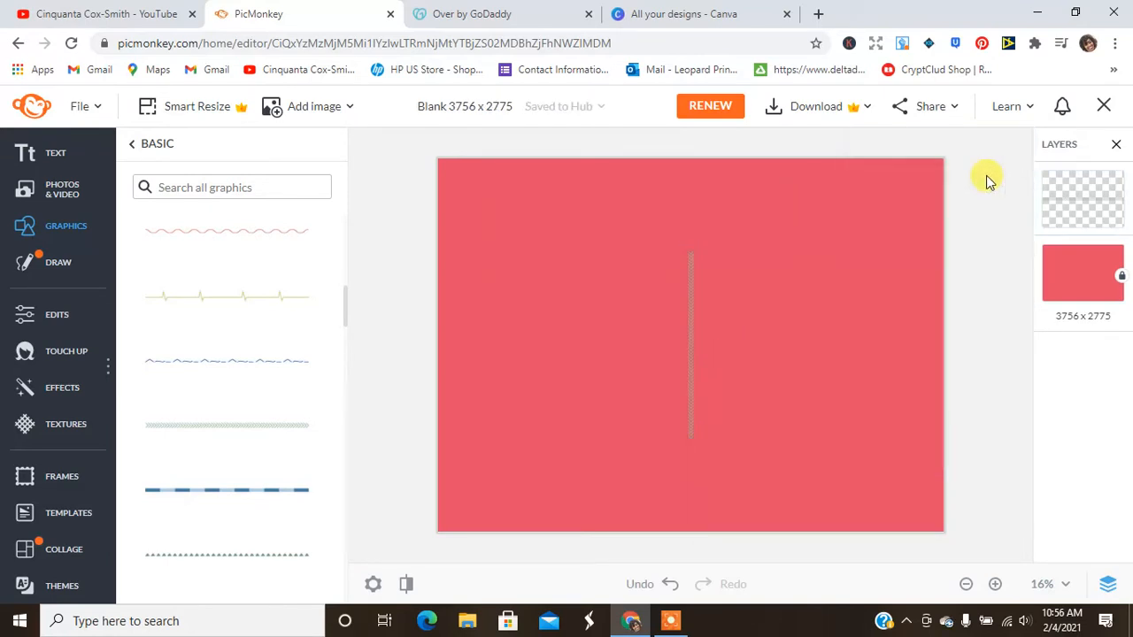
click(688, 344)
key(Escape)
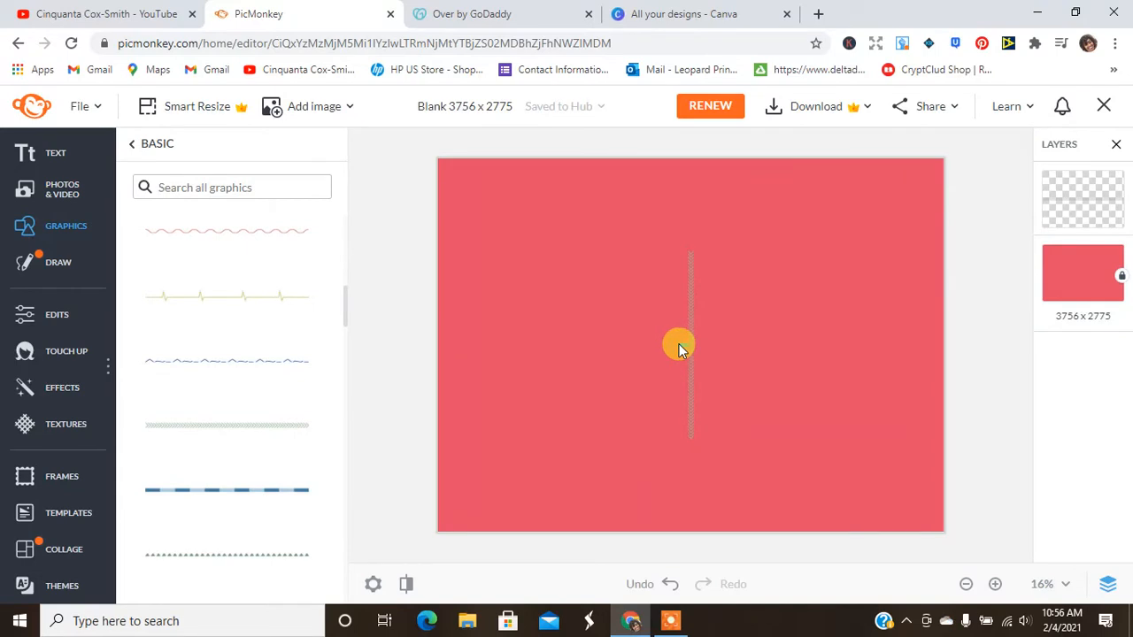
click(691, 358)
drag(692, 358, 688, 357)
click(603, 420)
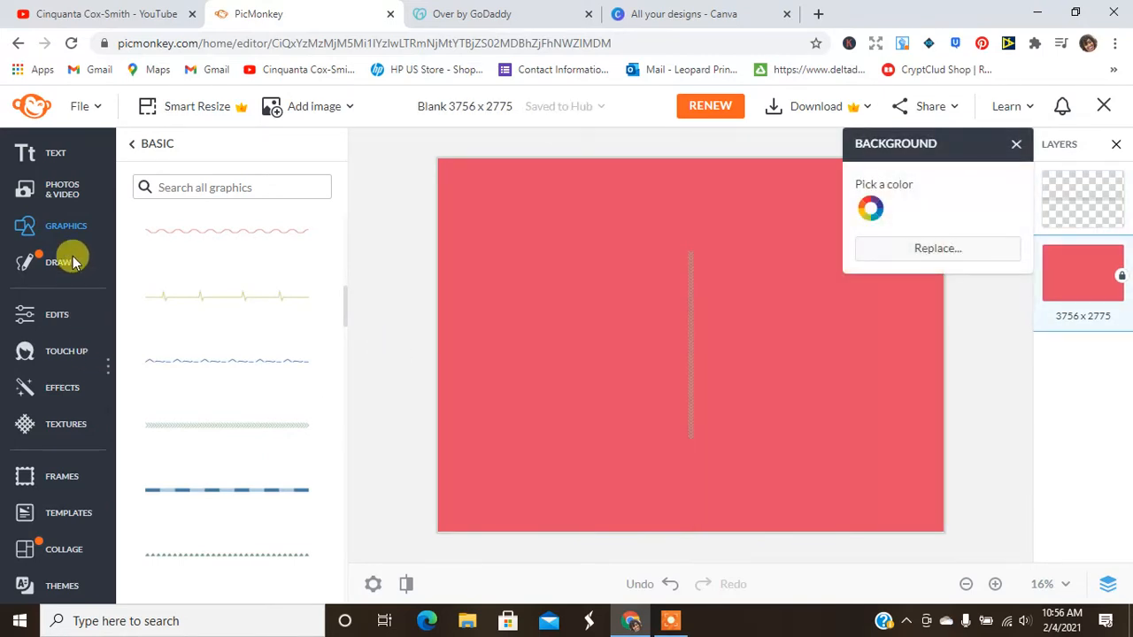
Step: Add the solid peach brush stroke from the Design graphics to the canvas and enlarge it
click(133, 145)
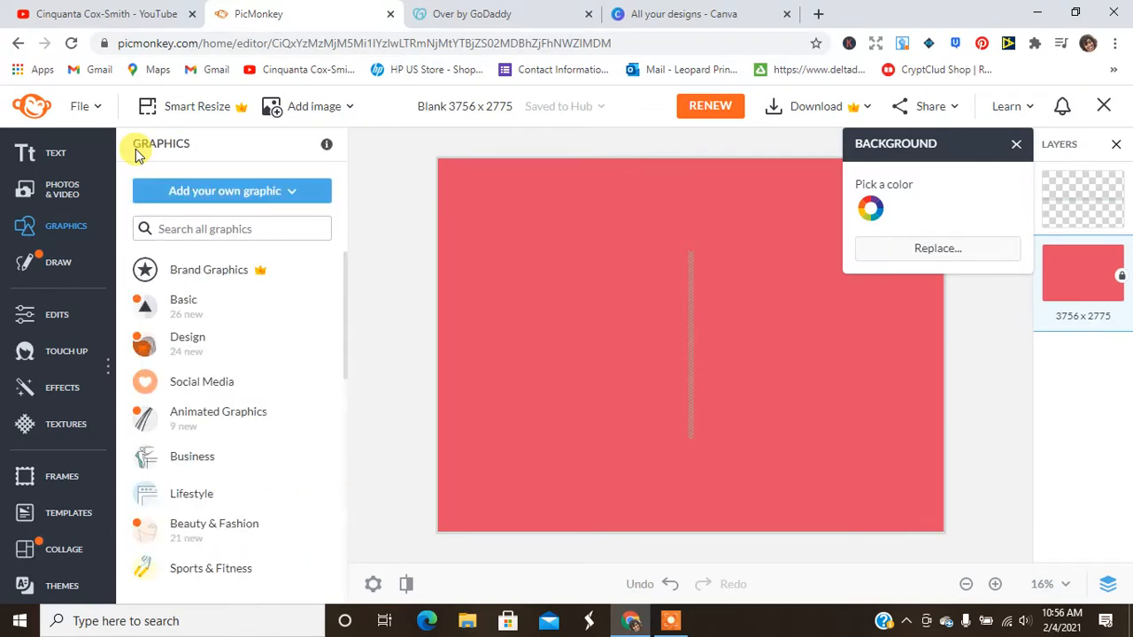
click(206, 351)
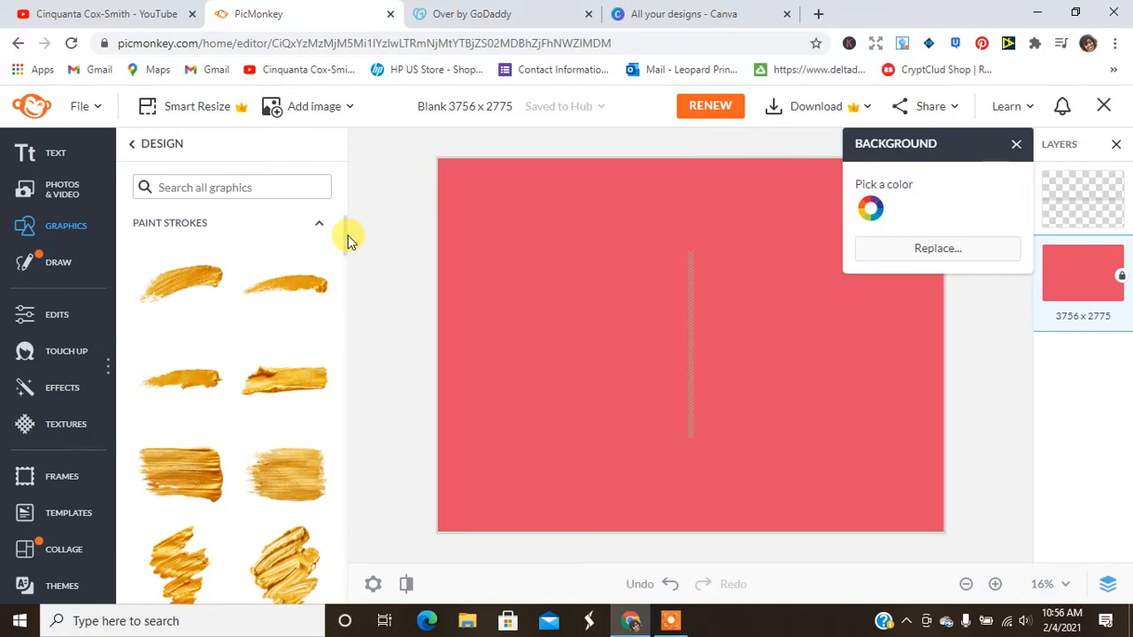
scroll(346, 237, down, 10)
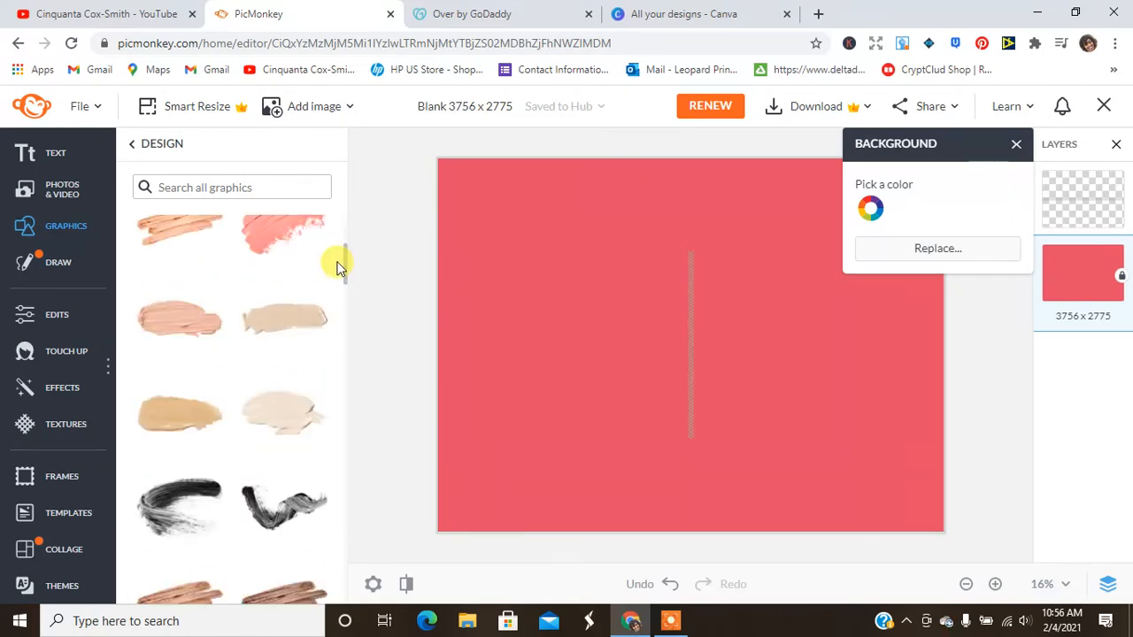
scroll(337, 261, down, 5)
scroll(339, 266, down, 5)
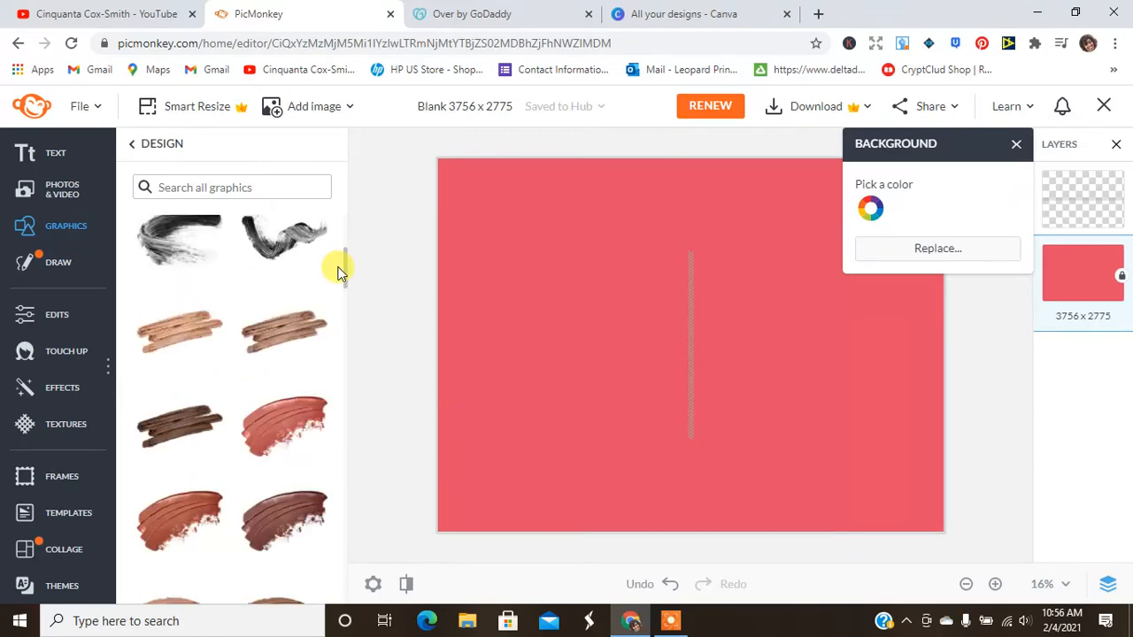
scroll(338, 268, down, 15)
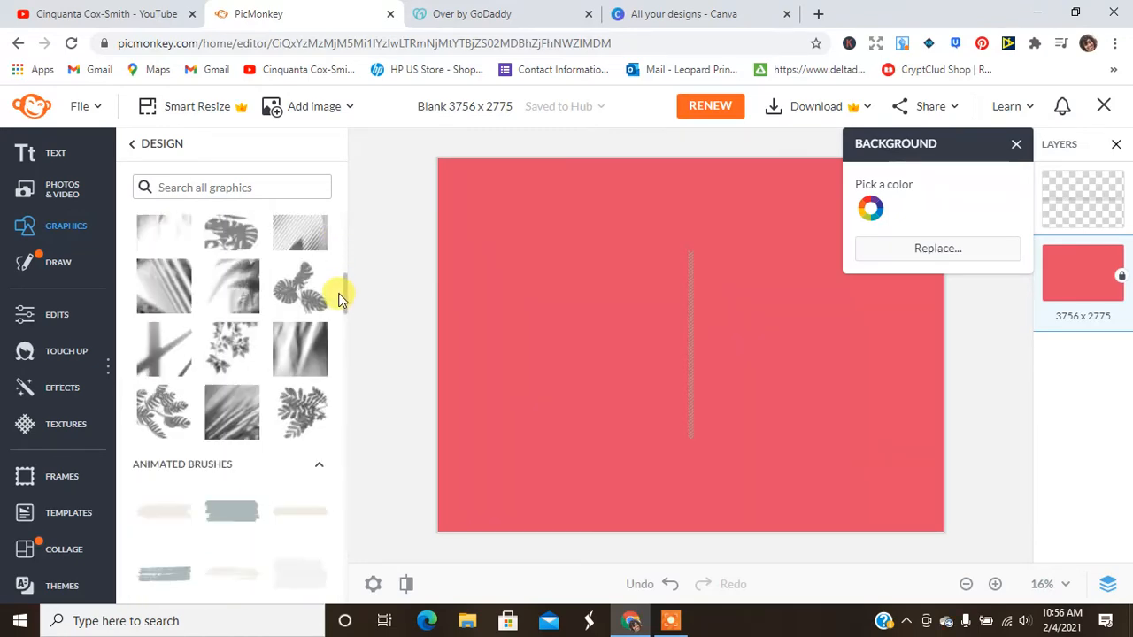
scroll(339, 301, down, 10)
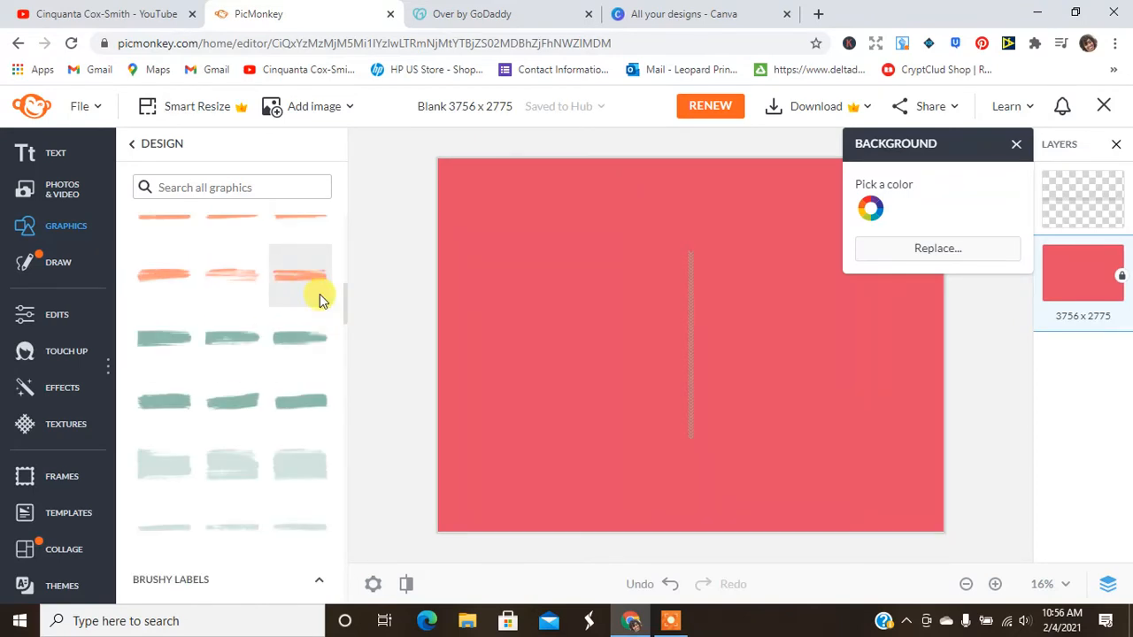
click(307, 281)
drag(599, 363, 511, 433)
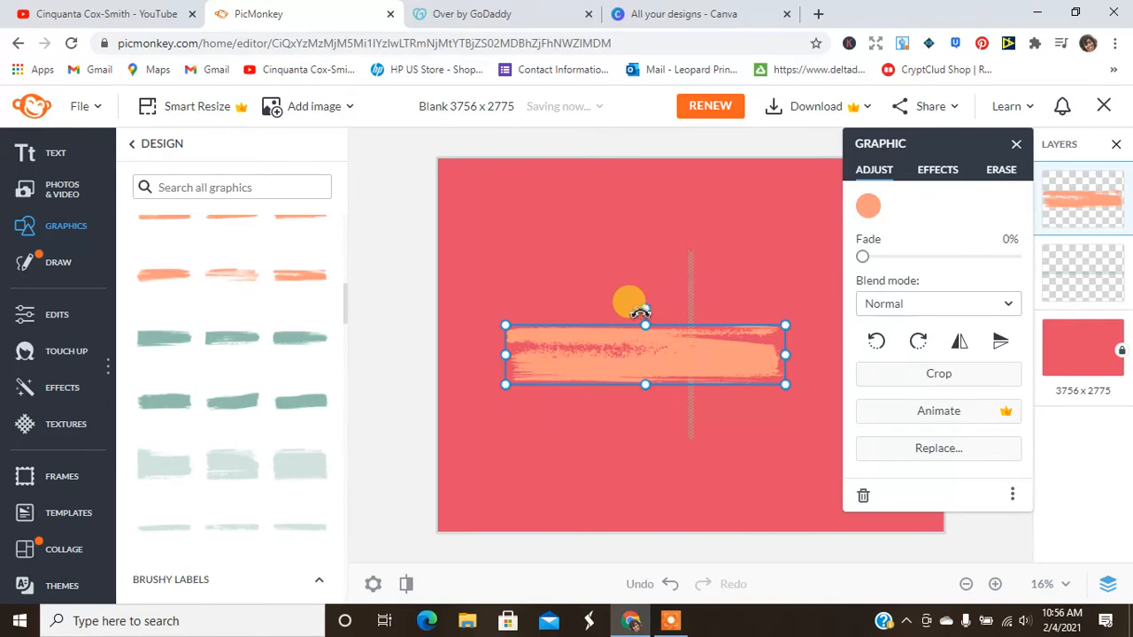
Step: Tilt the peach brush stroke diagonally and lengthen it from the canvas's lower-left corner towards the upper right
mouse_move(640, 311)
mouse_down()
mouse_move(531, 414)
mouse_move(535, 458)
mouse_move(380, 576)
mouse_up()
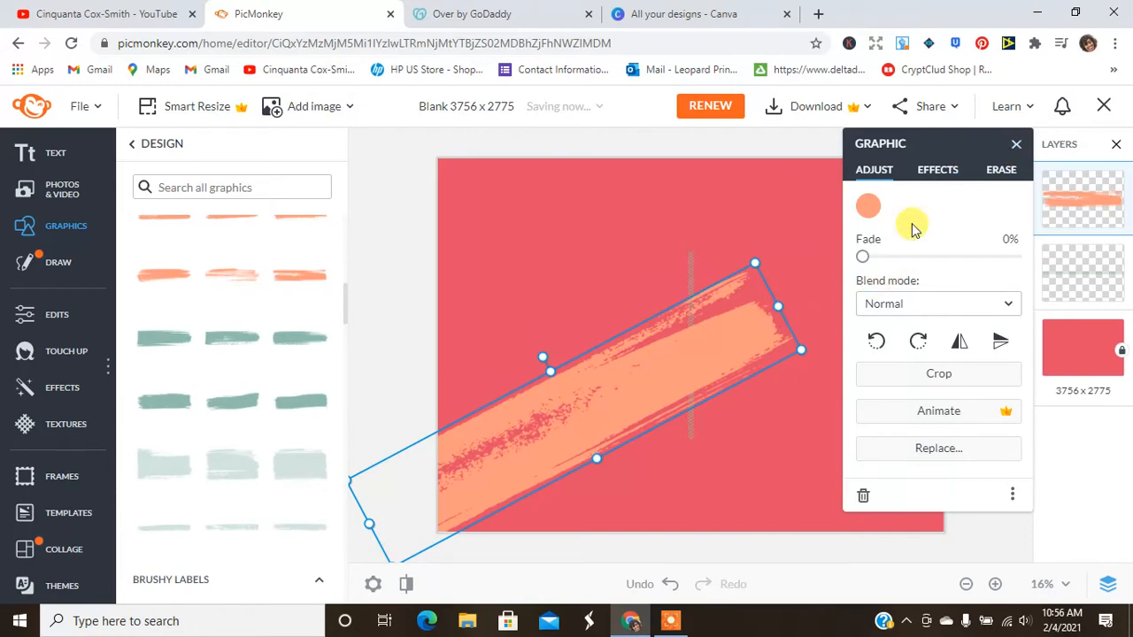
drag(934, 151, 989, 411)
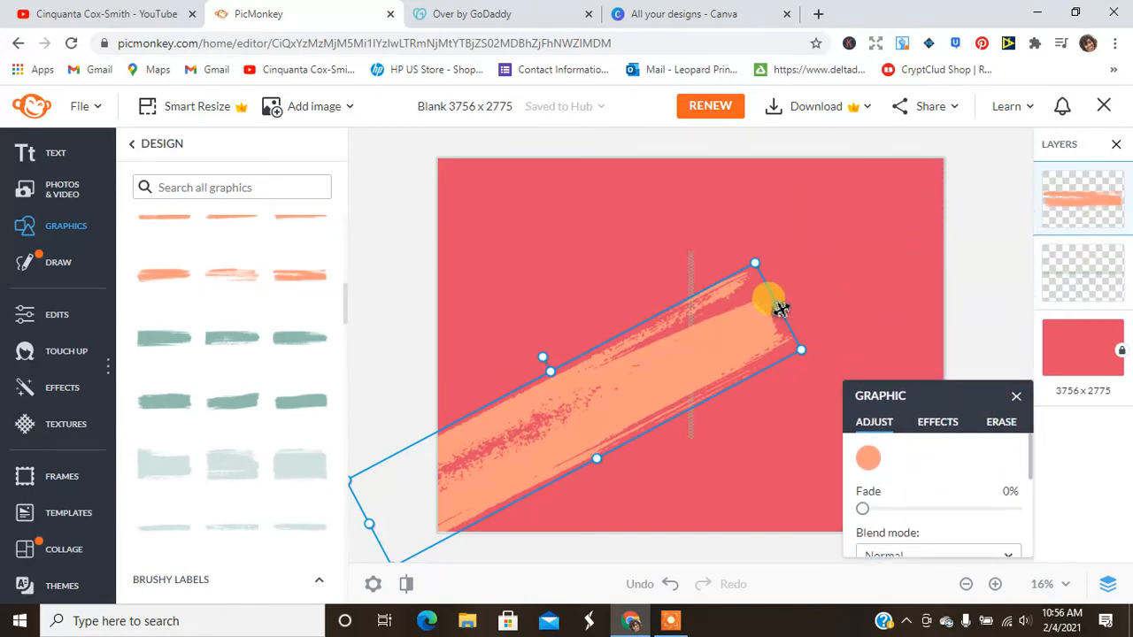
drag(780, 307, 859, 266)
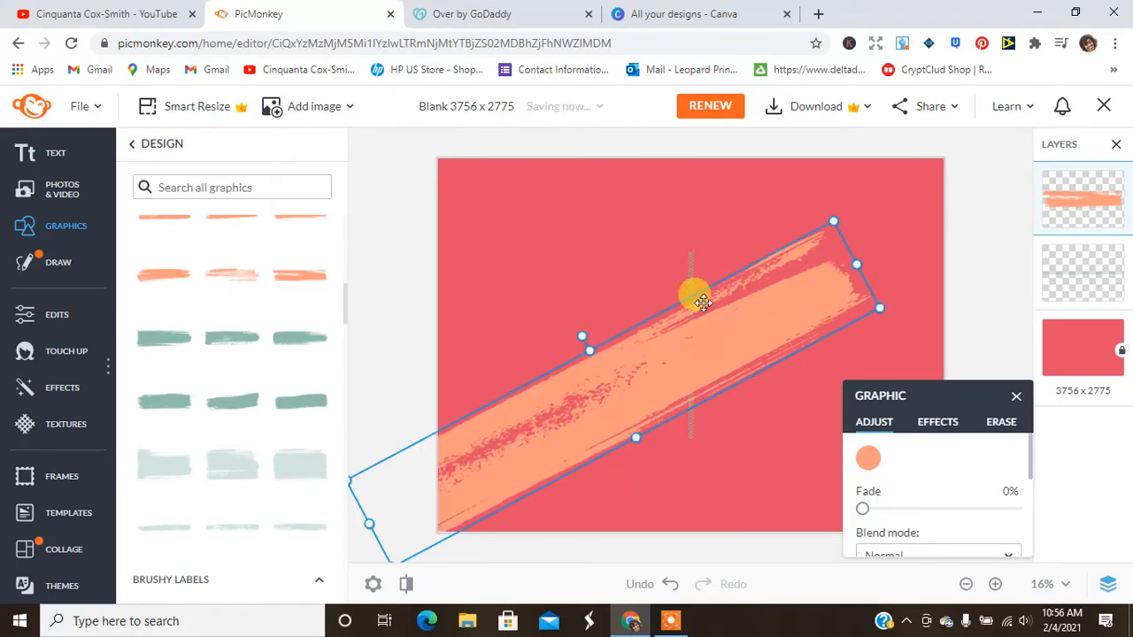
Step: Add the streaky peach brush stroke, enlarge it and place it diagonally across the canvas's upper-right corner
click(245, 281)
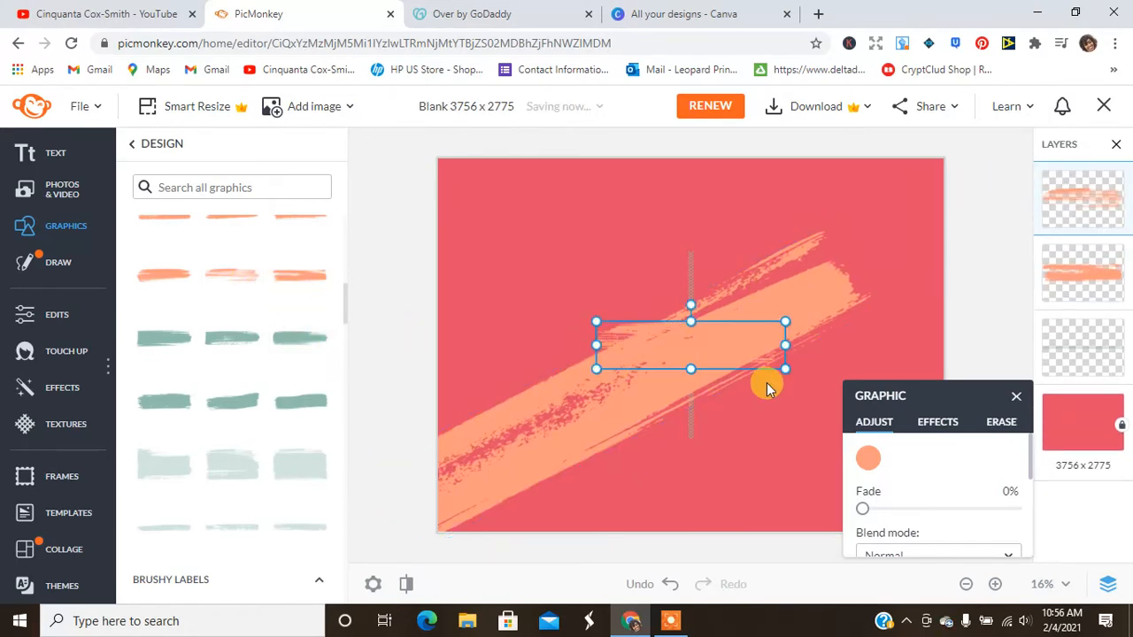
mouse_move(734, 345)
mouse_down()
mouse_move(738, 203)
mouse_move(751, 212)
mouse_up()
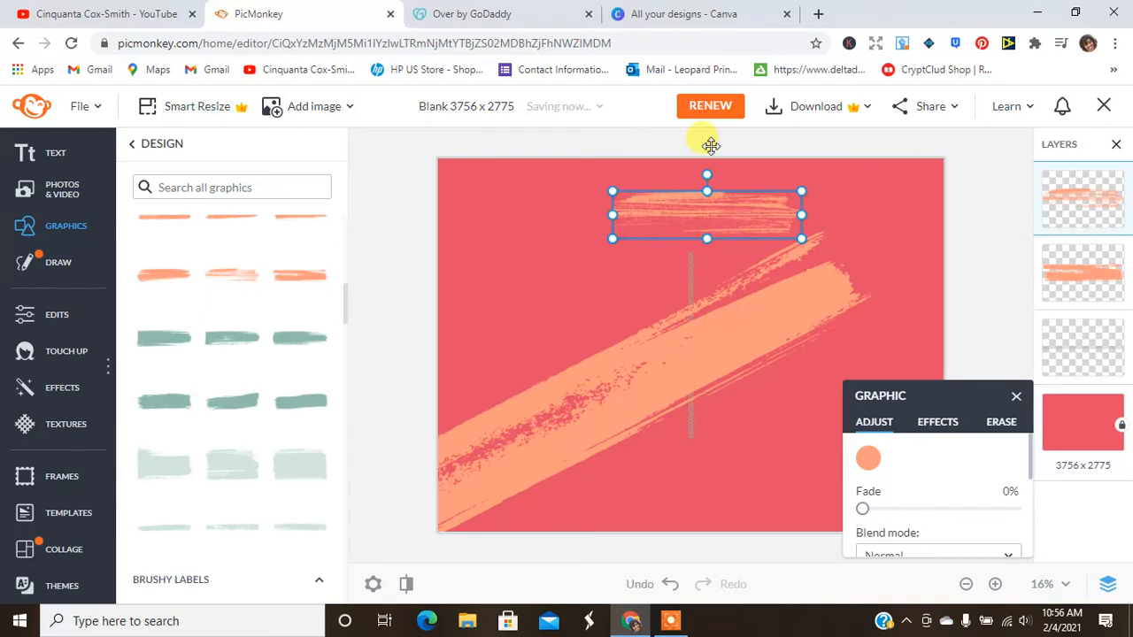
mouse_move(705, 179)
mouse_down()
mouse_move(658, 184)
mouse_move(834, 198)
mouse_move(935, 220)
mouse_up()
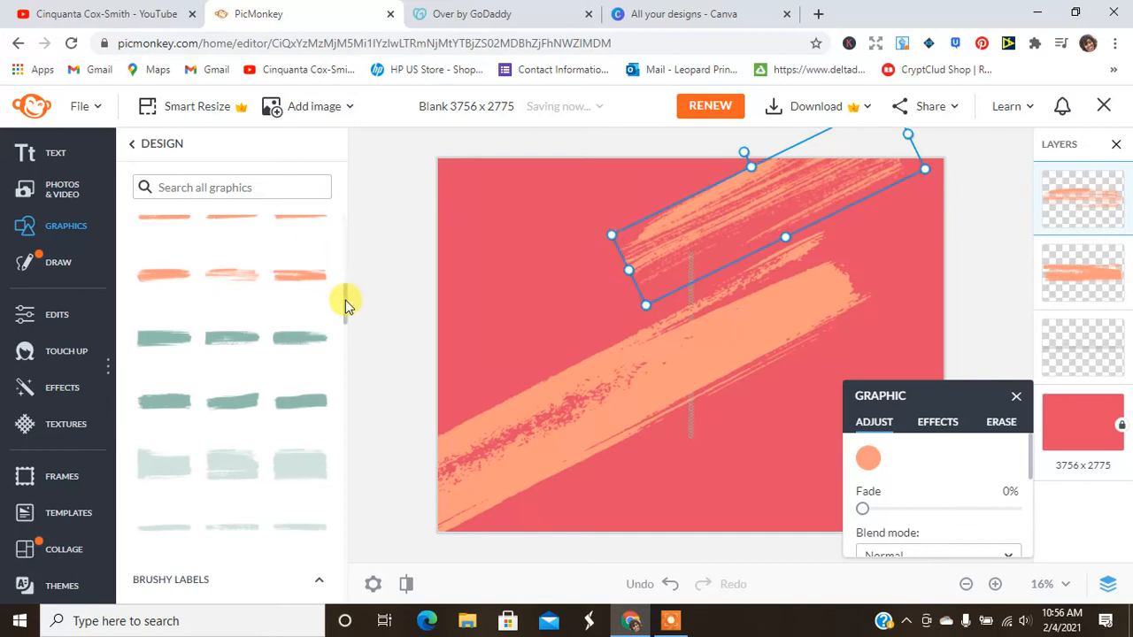
Step: Add a thin orange-red brush stroke, tilt it diagonally below the large peach stroke and lengthen it past the canvas's right edge
scroll(345, 304, down, 5)
scroll(346, 303, down, 2)
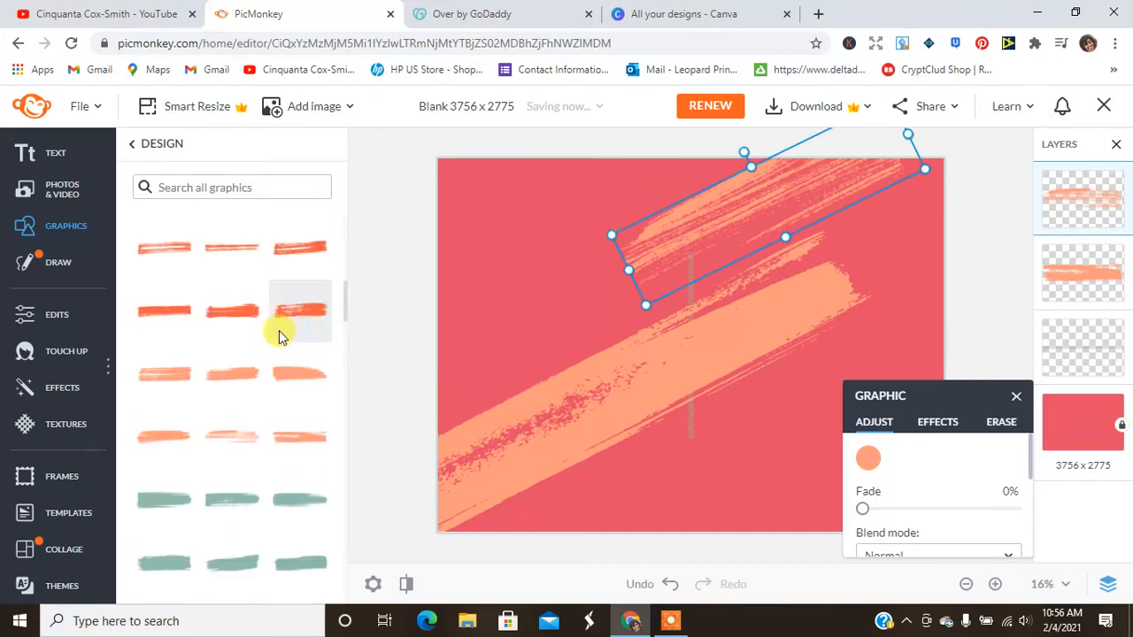
click(243, 257)
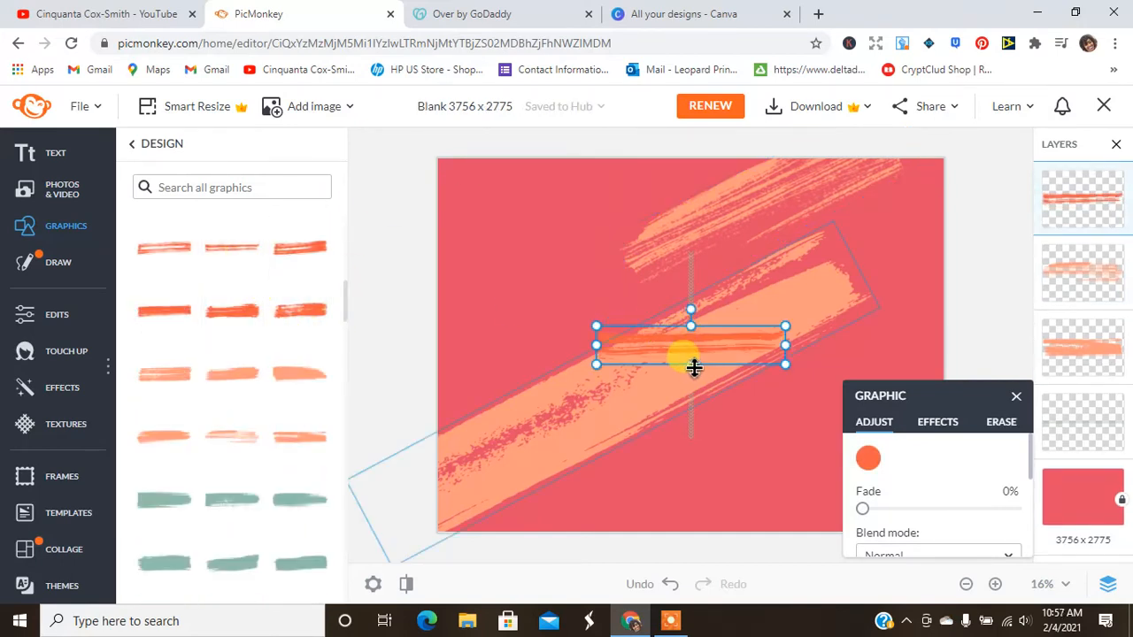
mouse_move(695, 309)
mouse_down()
mouse_move(673, 310)
mouse_move(807, 368)
mouse_move(791, 339)
mouse_up()
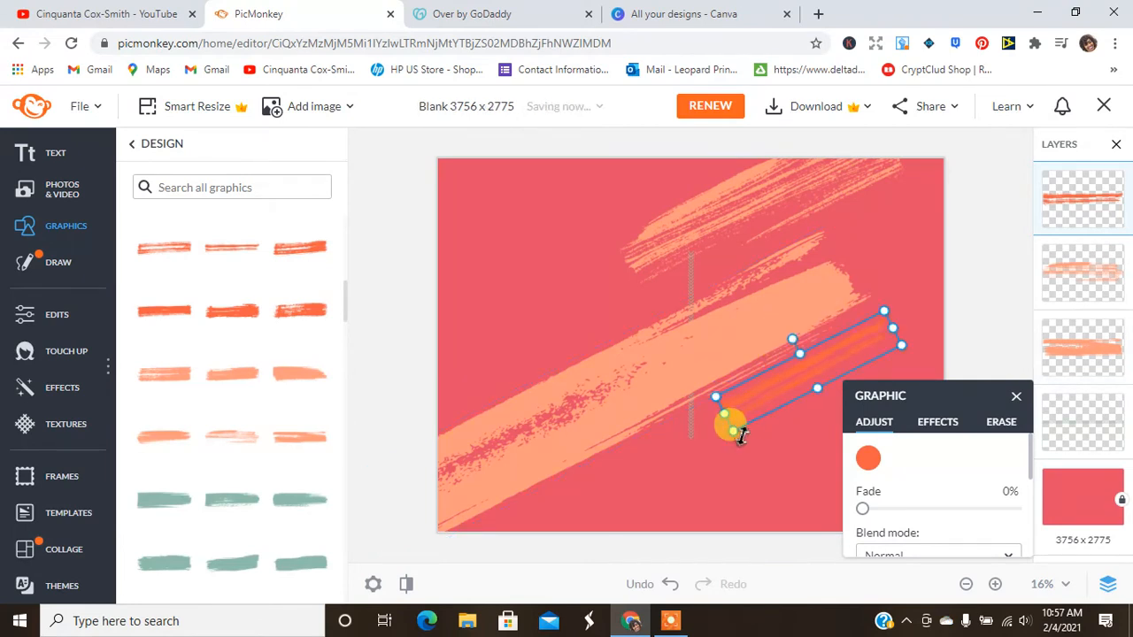
mouse_move(742, 434)
mouse_down()
mouse_move(649, 503)
mouse_move(709, 482)
mouse_up()
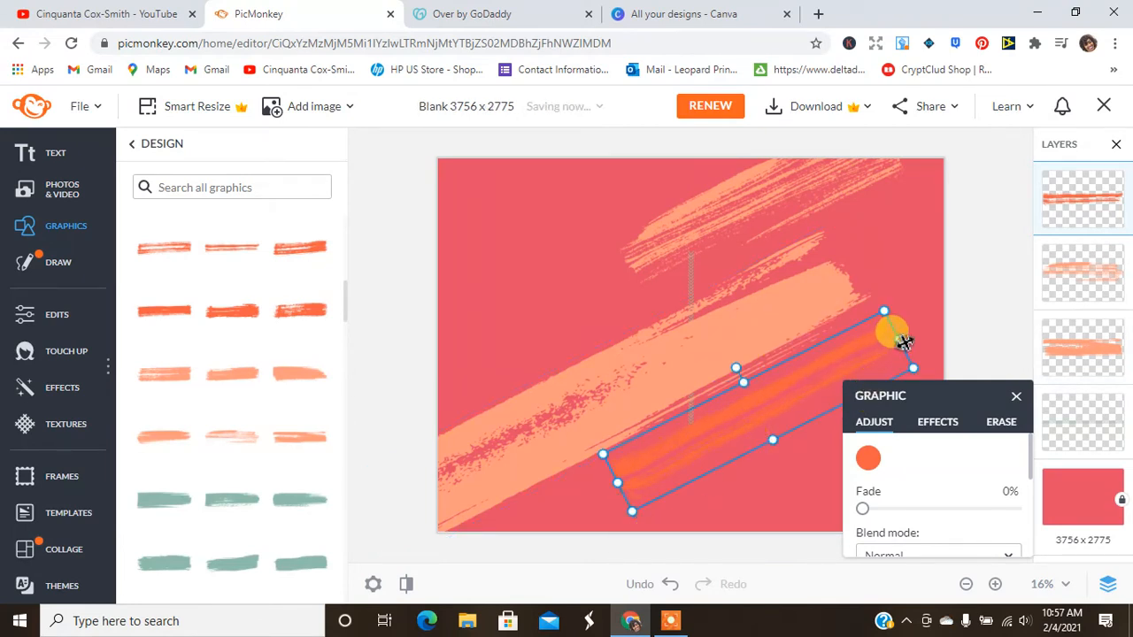
mouse_move(903, 342)
mouse_down()
mouse_move(989, 281)
mouse_move(1007, 285)
mouse_up()
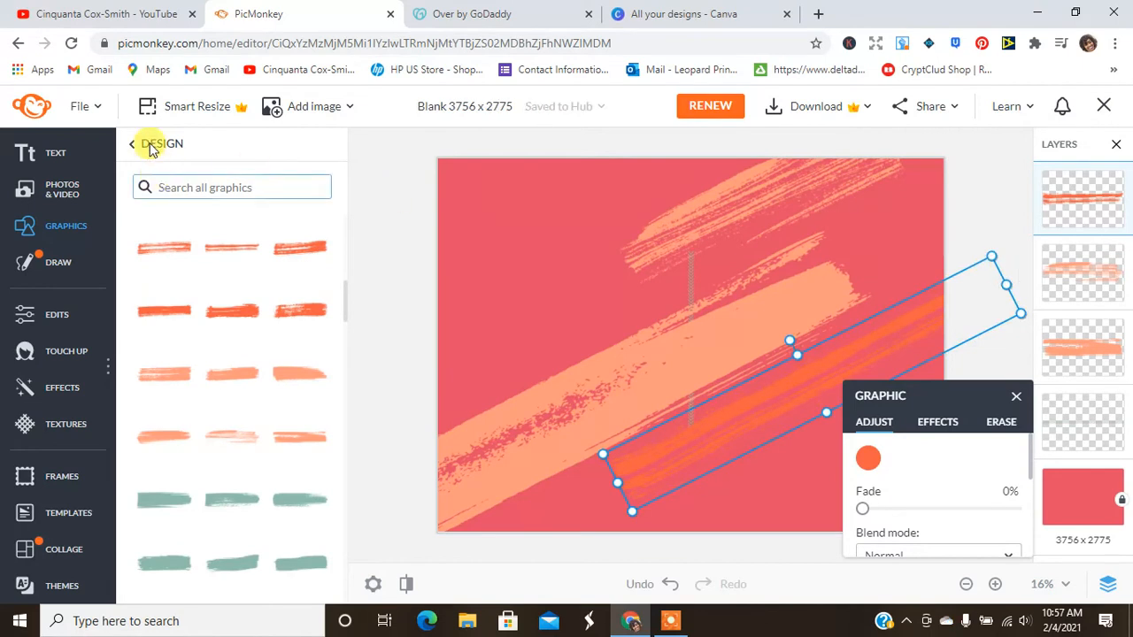
Step: Search the graphics for "heart" and add the solid red Bleeding Heart to the canvas
click(172, 187)
text(heart)
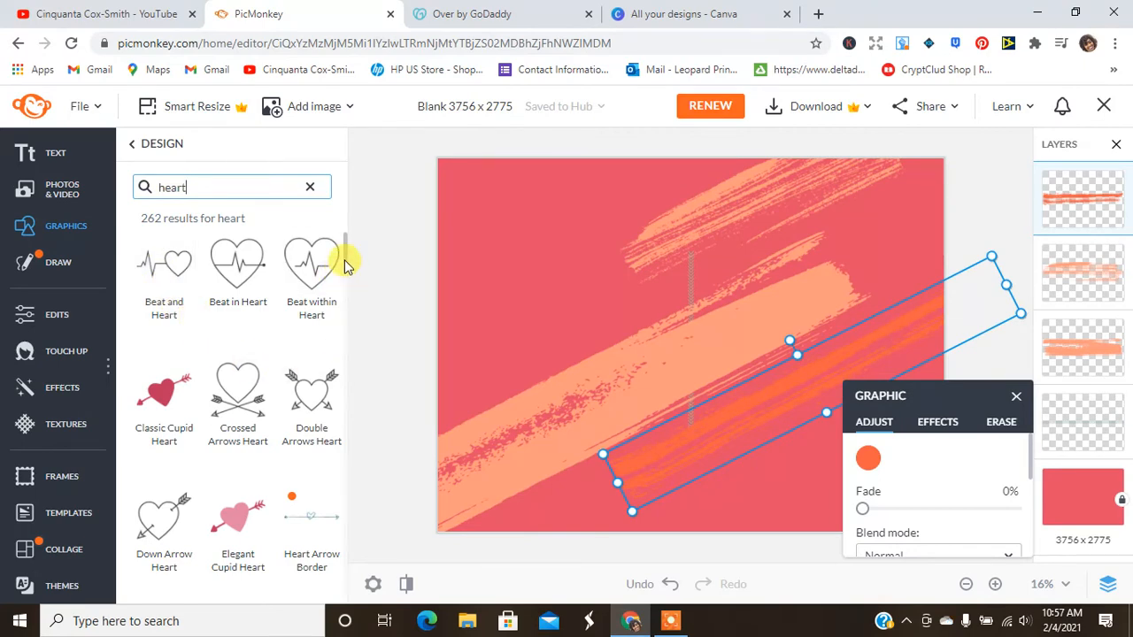
scroll(346, 266, down, 5)
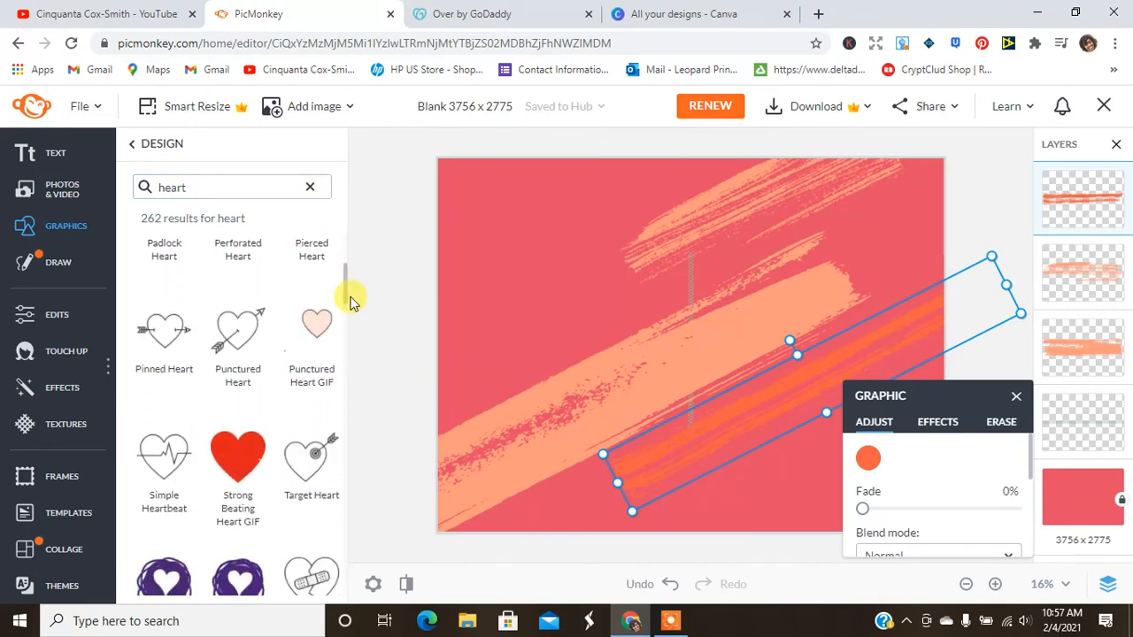
scroll(350, 302, down, 5)
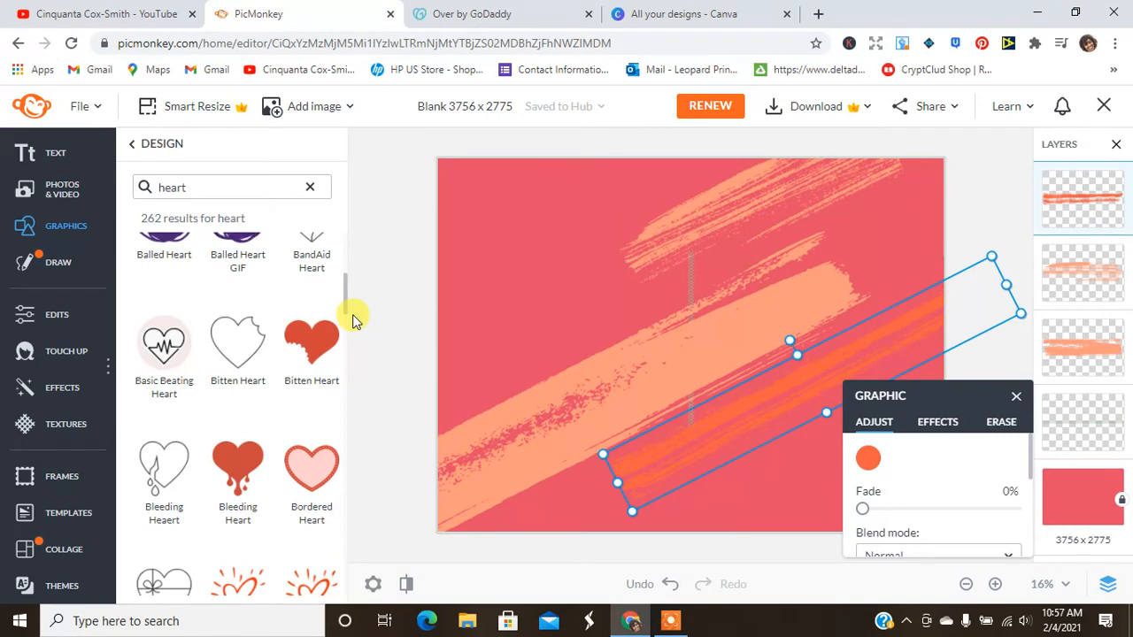
click(237, 456)
Step: Move the bleeding heart onto the right half of the cover and enlarge it slightly
drag(702, 328, 834, 339)
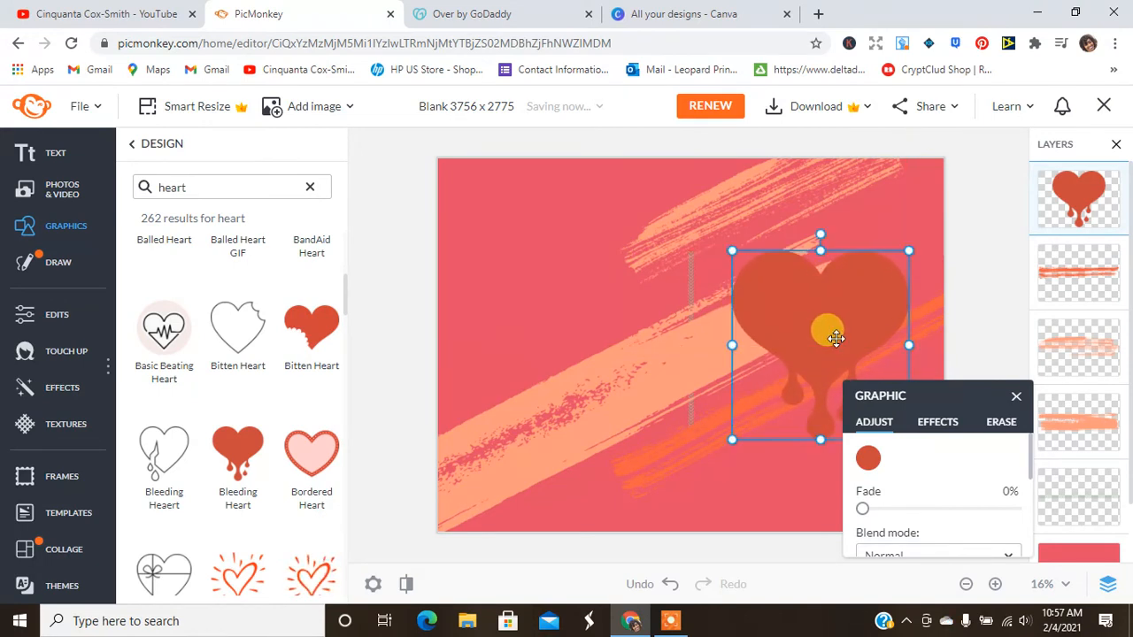
click(965, 256)
click(854, 268)
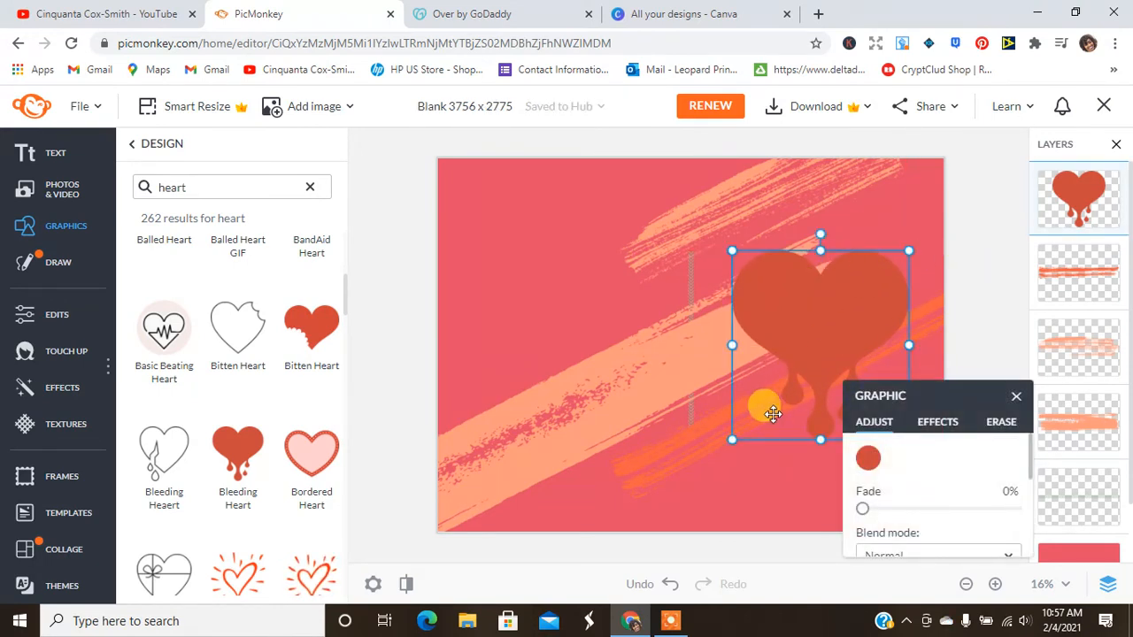
drag(734, 435, 724, 481)
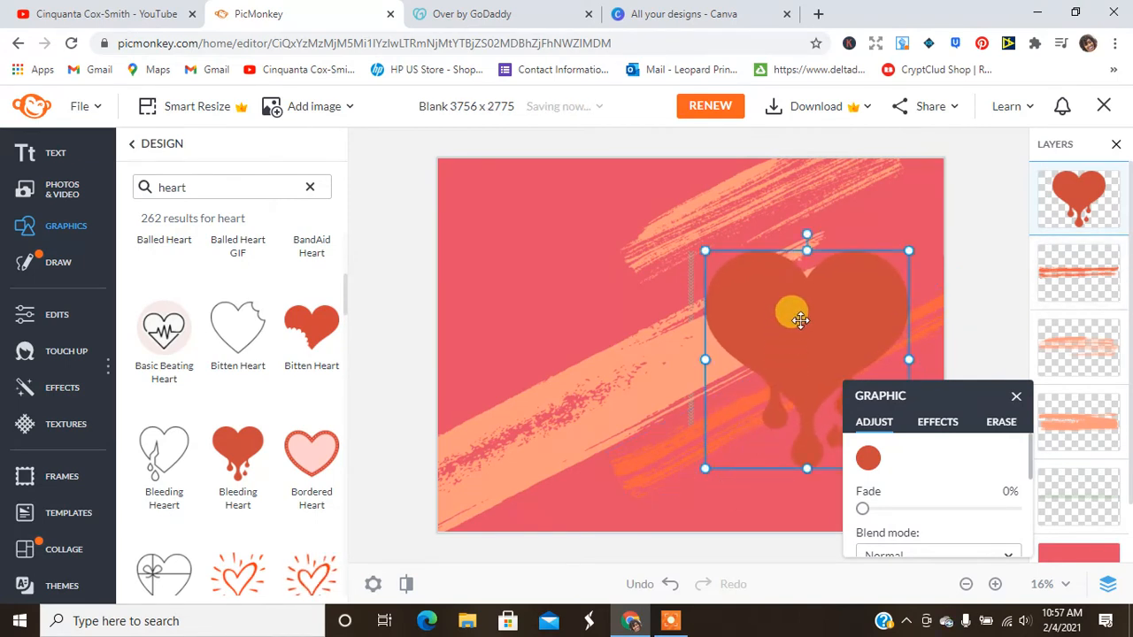
drag(791, 313, 809, 283)
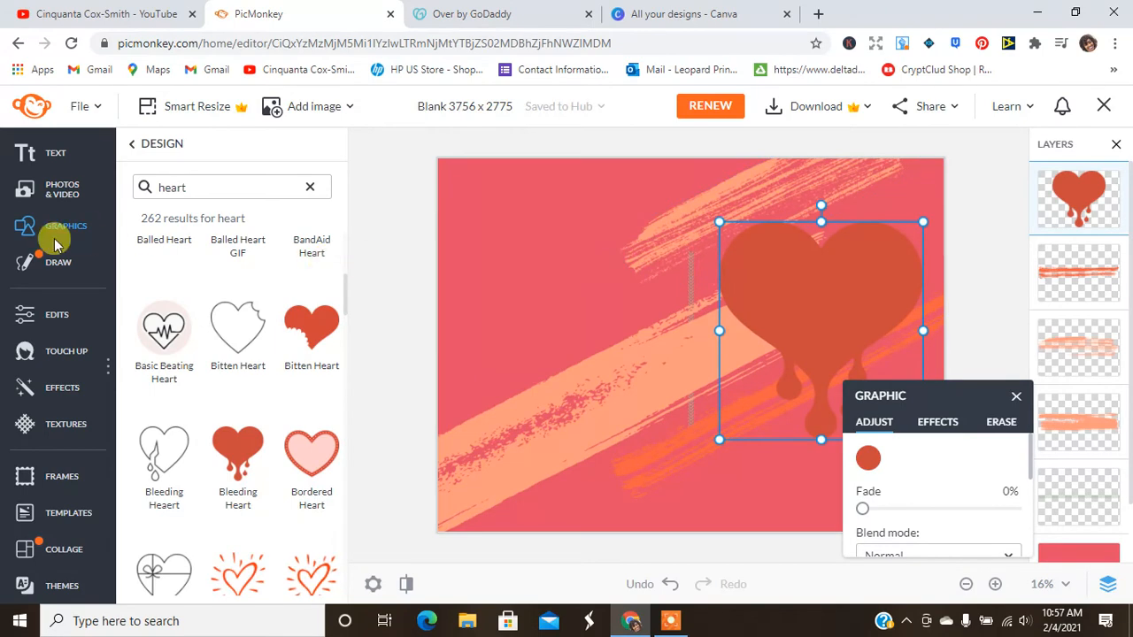
Step: Add the "grl pwr." text layout to the canvas and shift it slightly
click(35, 155)
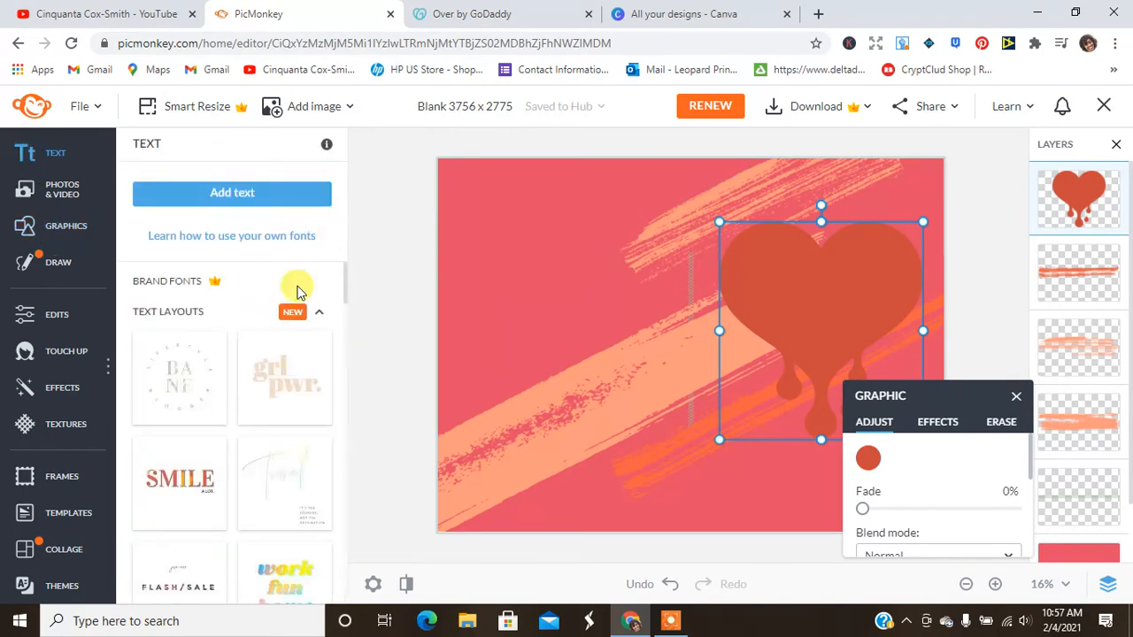
click(285, 378)
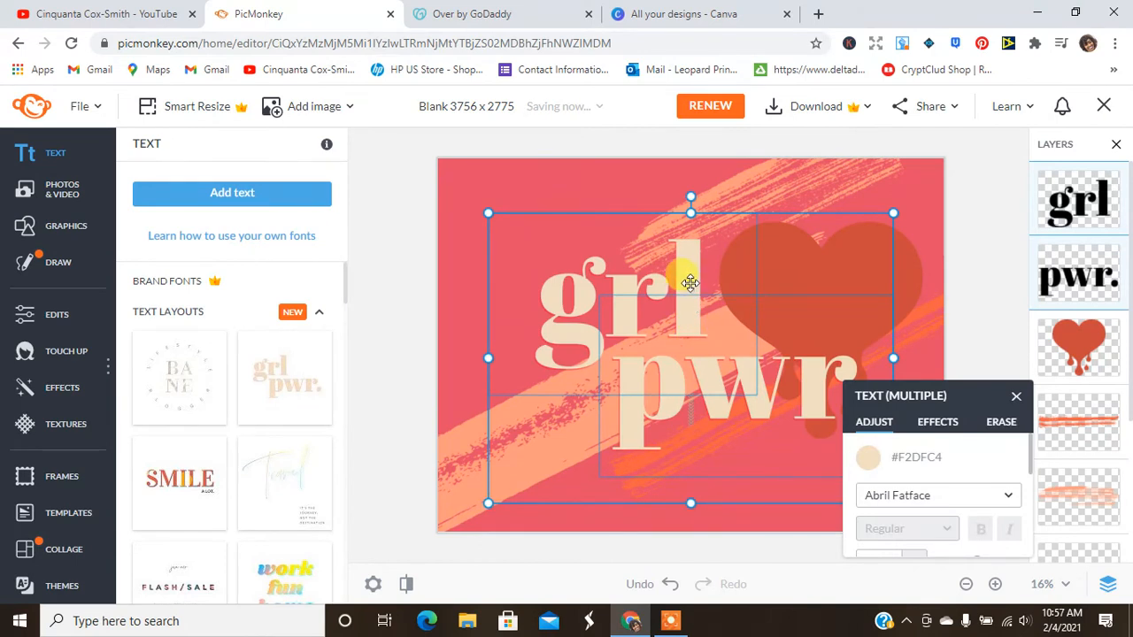
drag(717, 264, 683, 299)
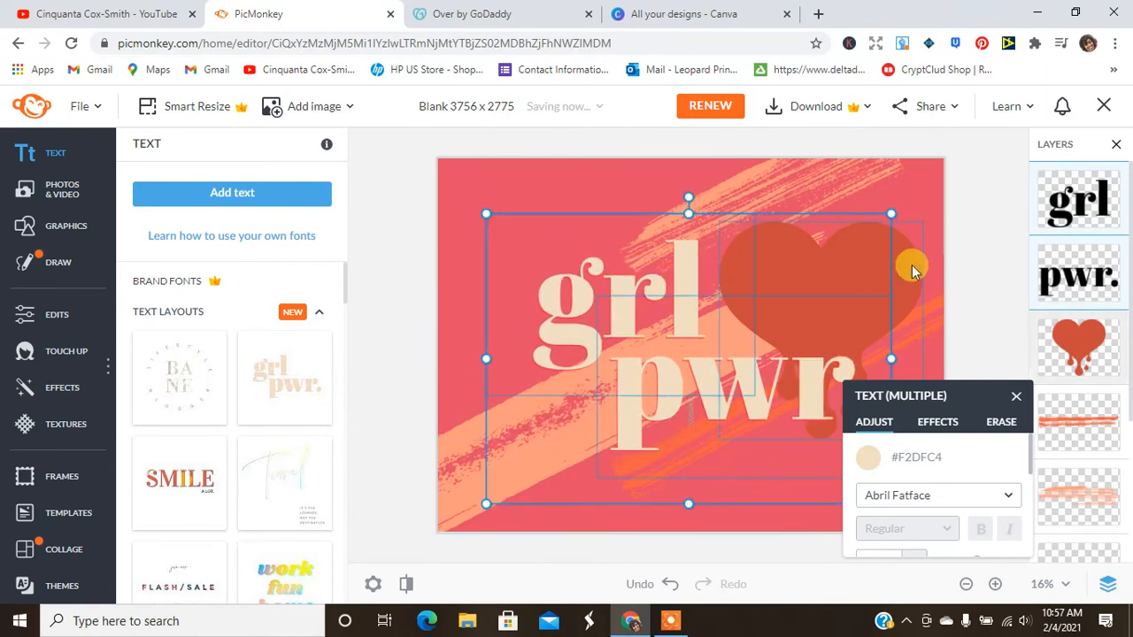
Step: Replace the layout's word "grl" with "love" and "pwr." with "me."
click(1080, 203)
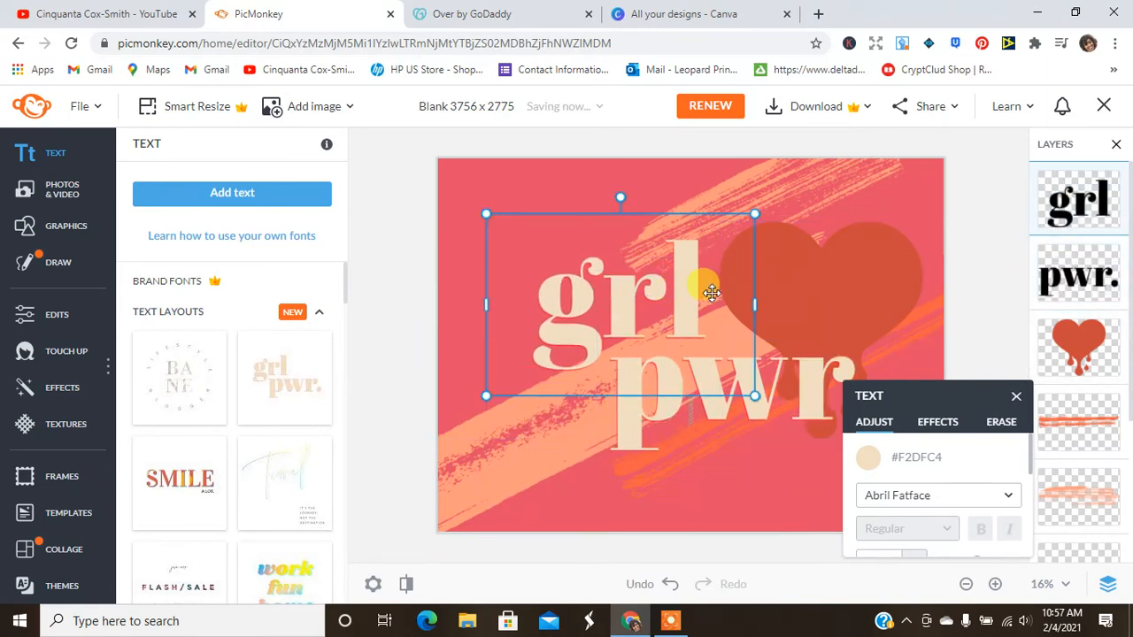
drag(699, 292, 563, 287)
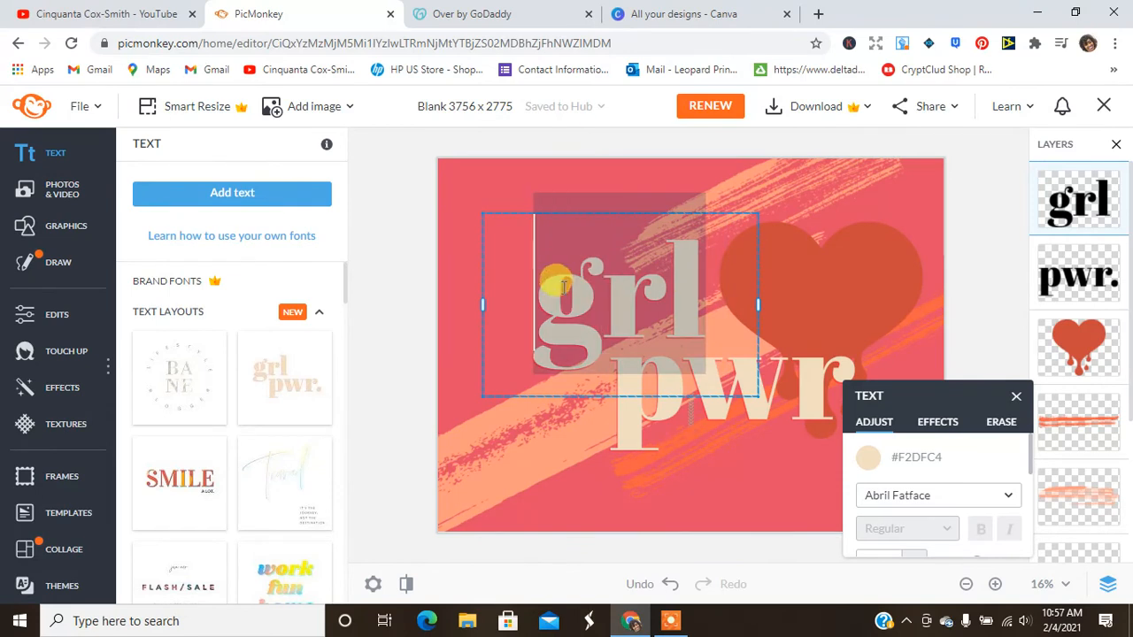
text(love)
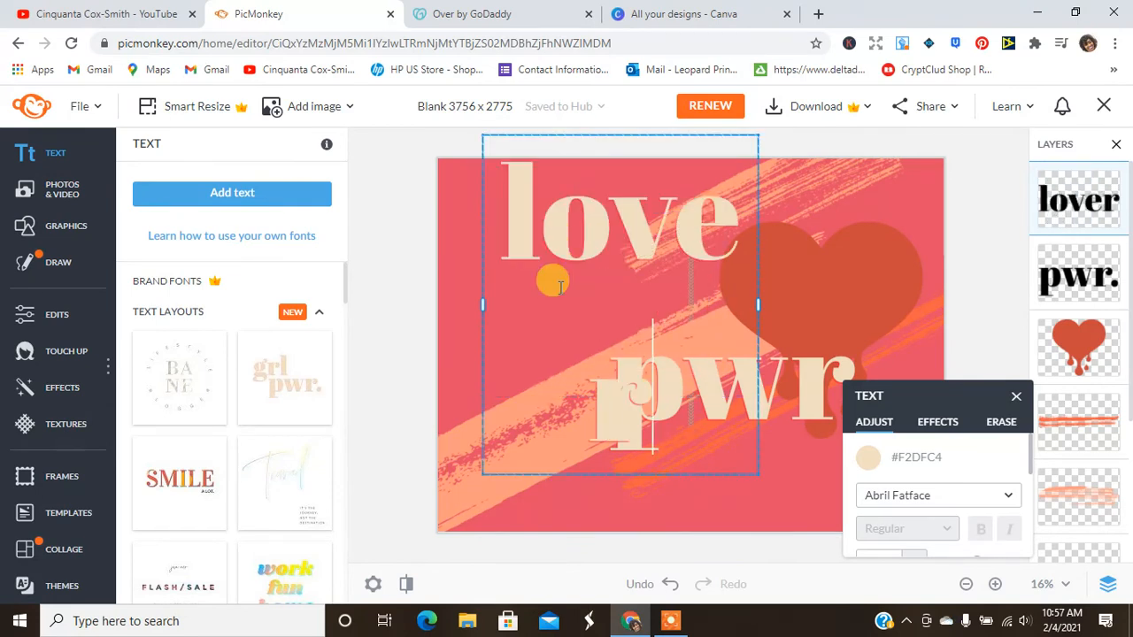
click(806, 391)
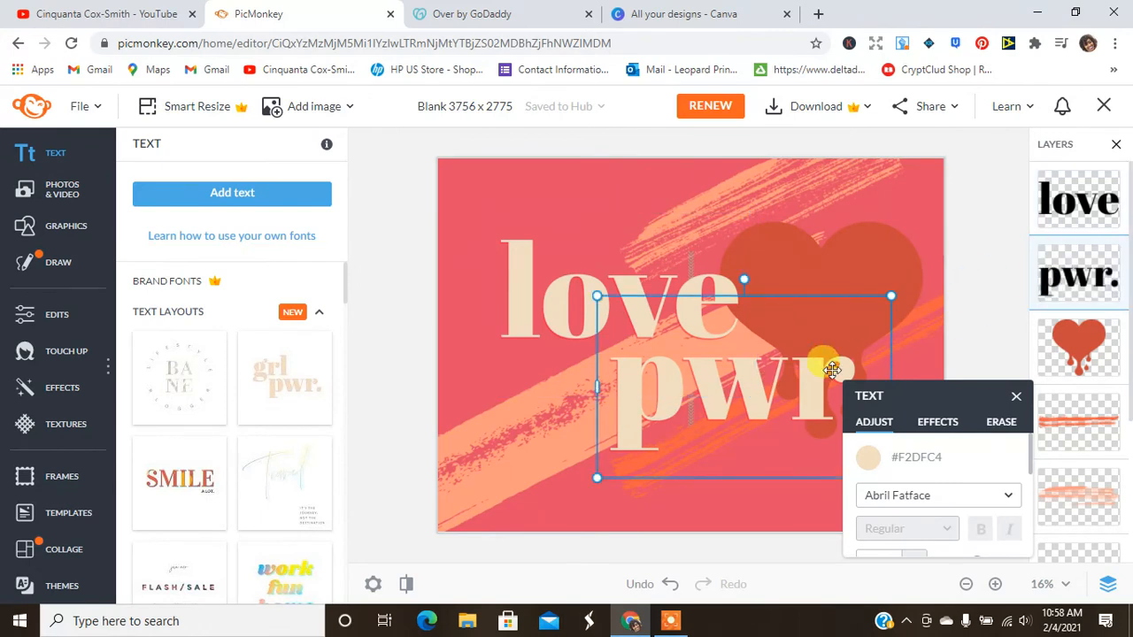
double_click(639, 390)
text(me.)
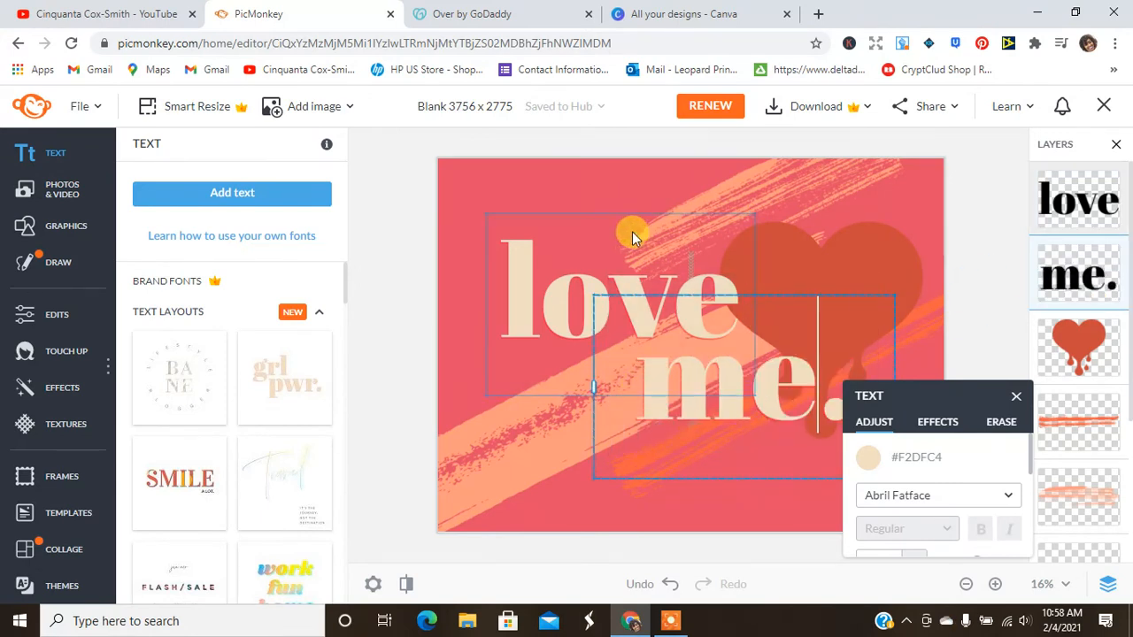
Step: Shrink the word "love" to less than half its size and place it in the upper part of the bleeding heart
click(1025, 234)
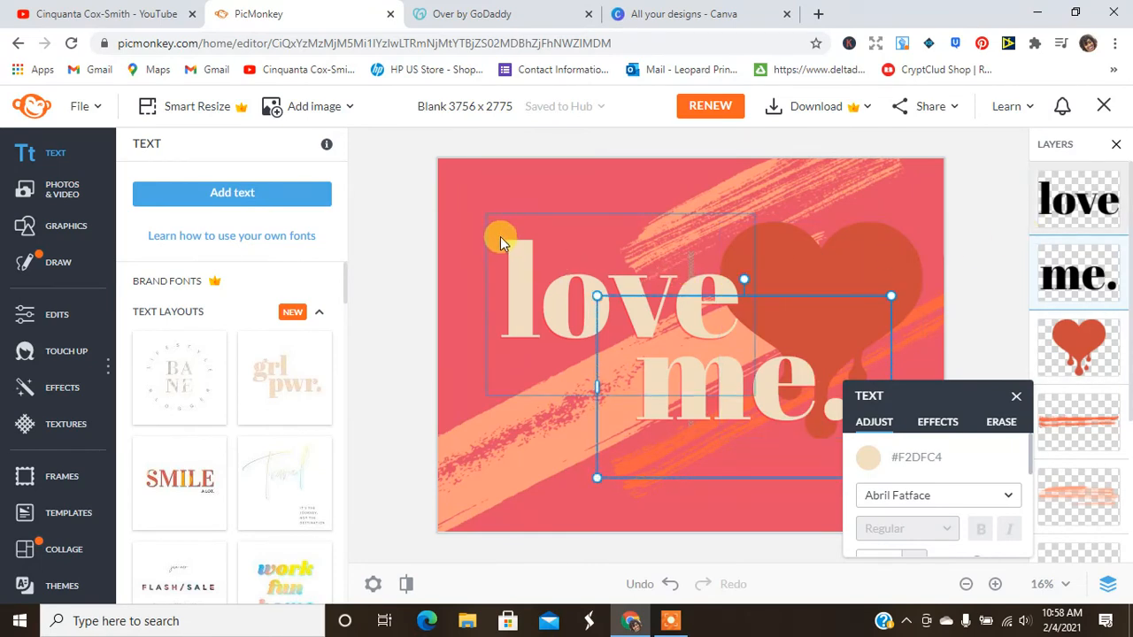
click(422, 251)
click(611, 270)
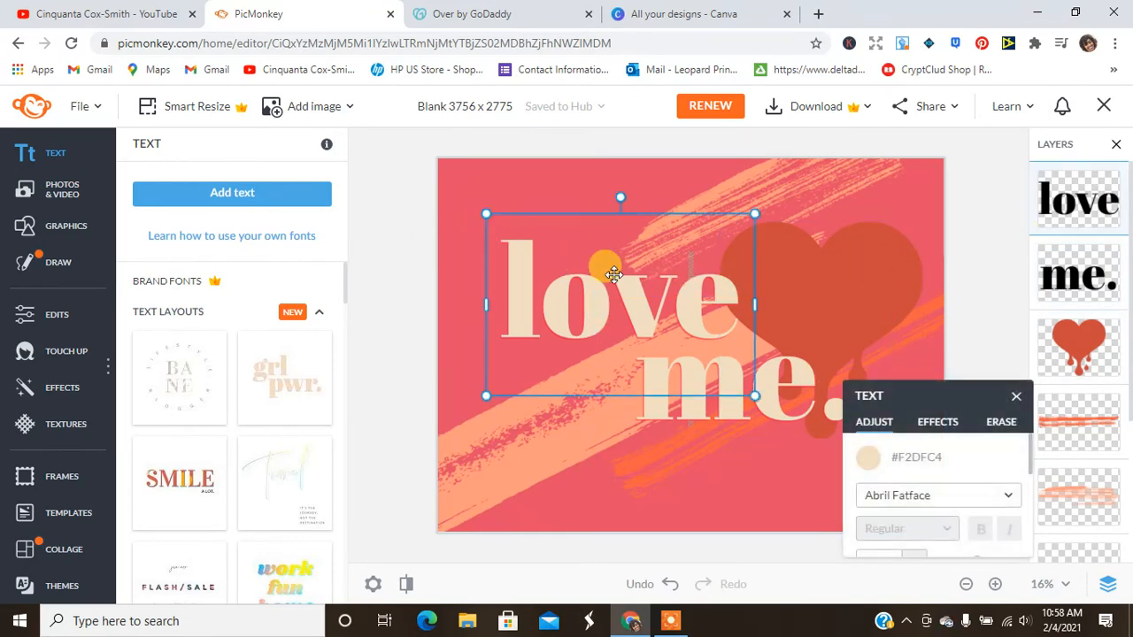
drag(487, 216, 639, 317)
drag(718, 354, 820, 274)
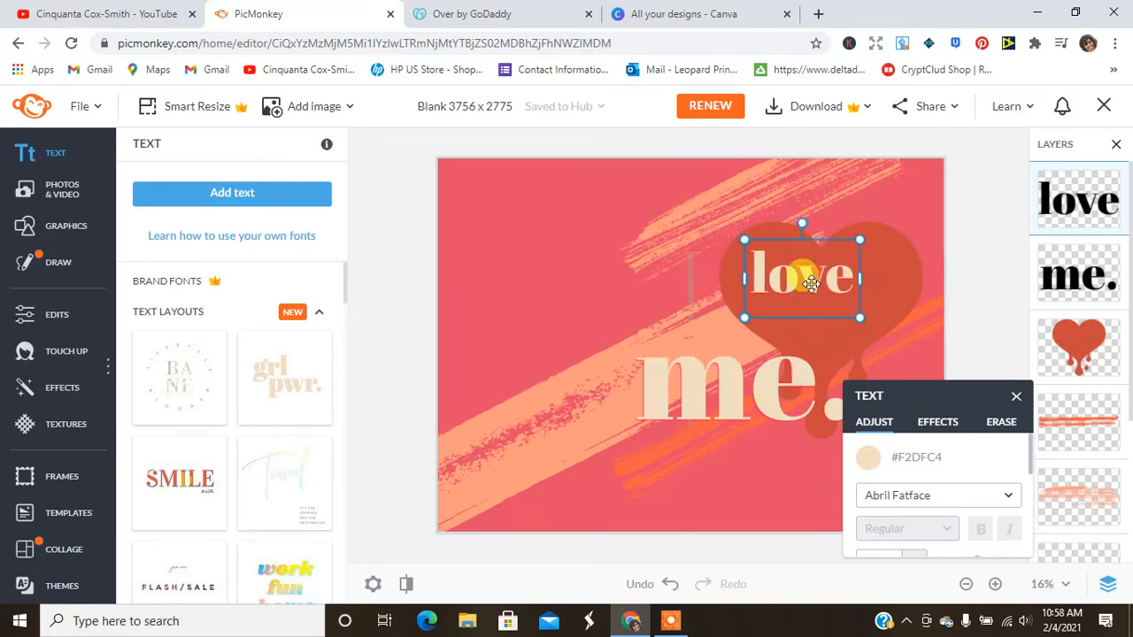
Step: Shrink the word "me." to match "love" and place it inside the heart, just below and slightly right of that word
click(719, 415)
drag(598, 301, 771, 405)
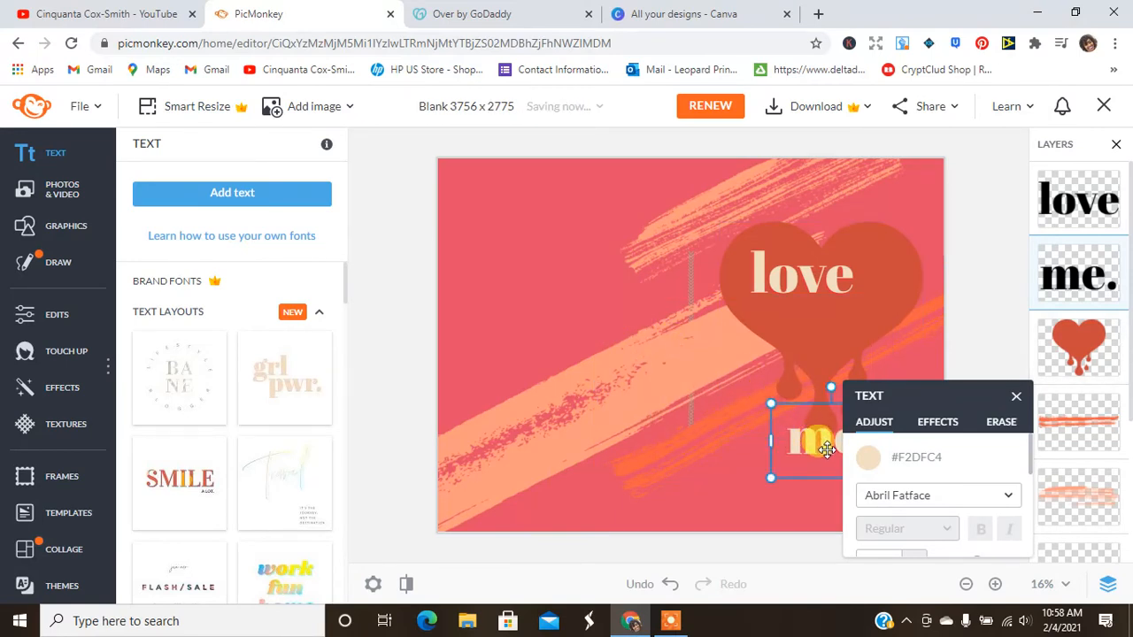
drag(825, 450, 830, 325)
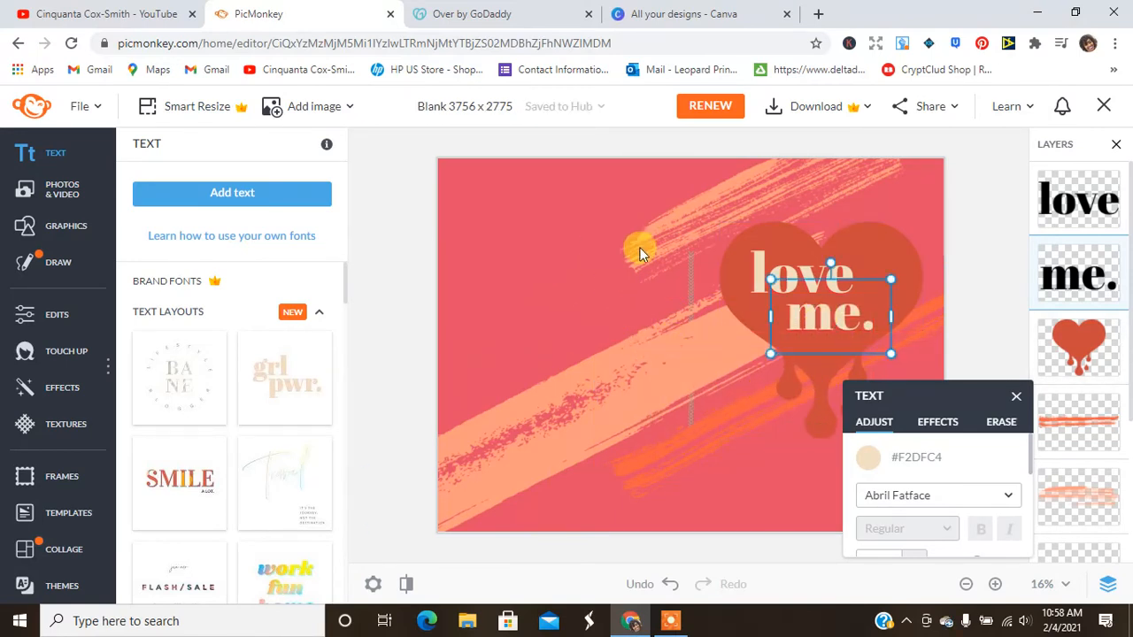
click(690, 286)
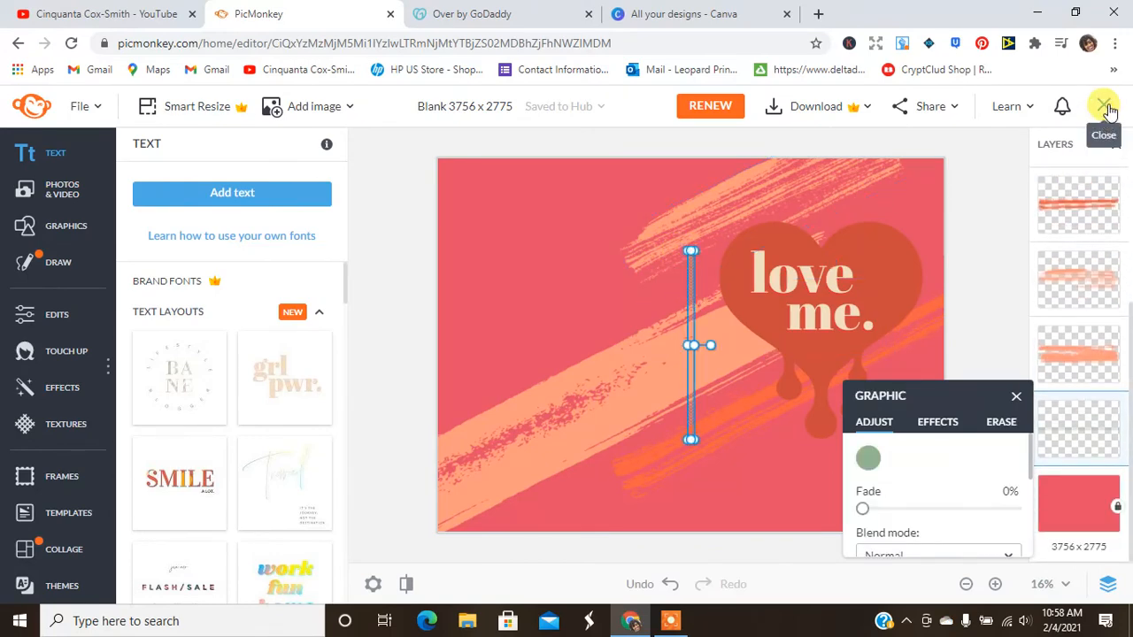
click(1105, 107)
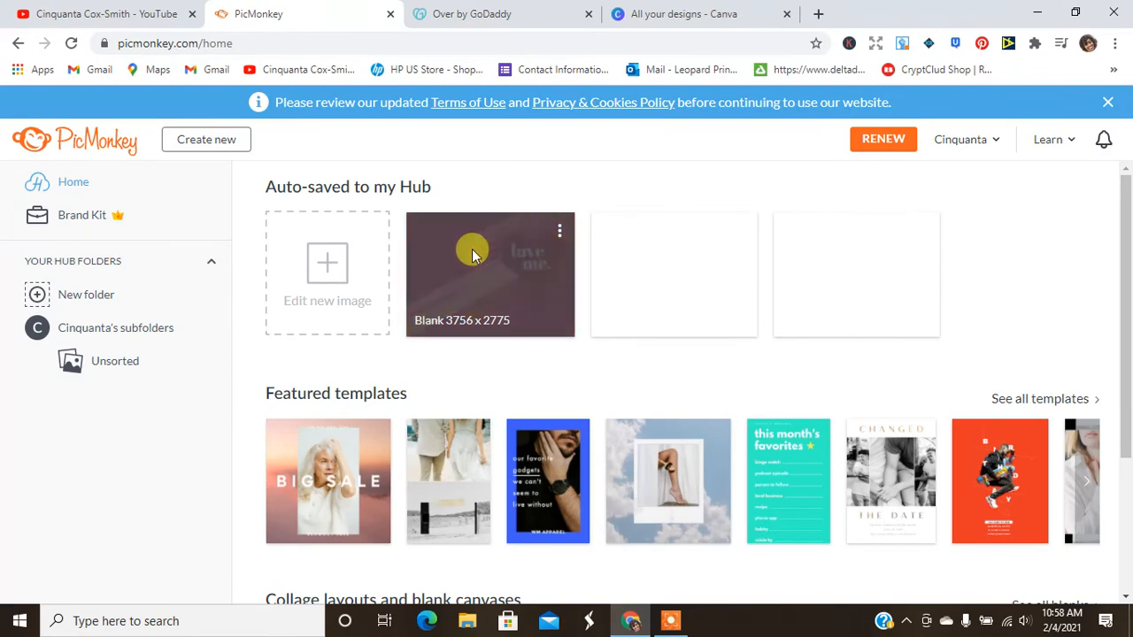
click(474, 255)
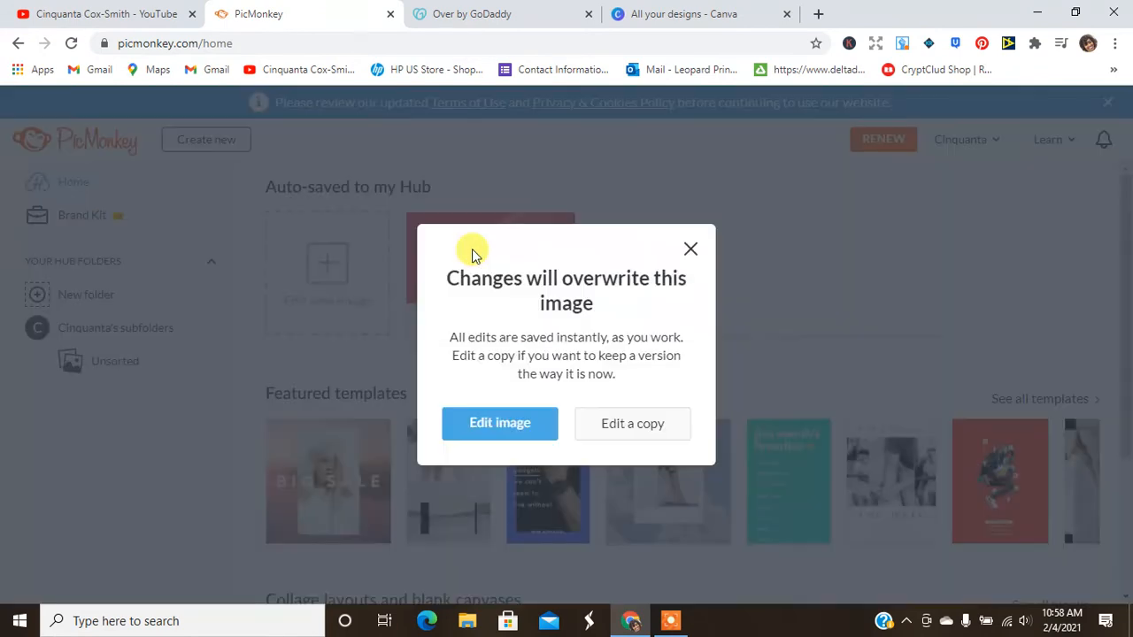
click(513, 425)
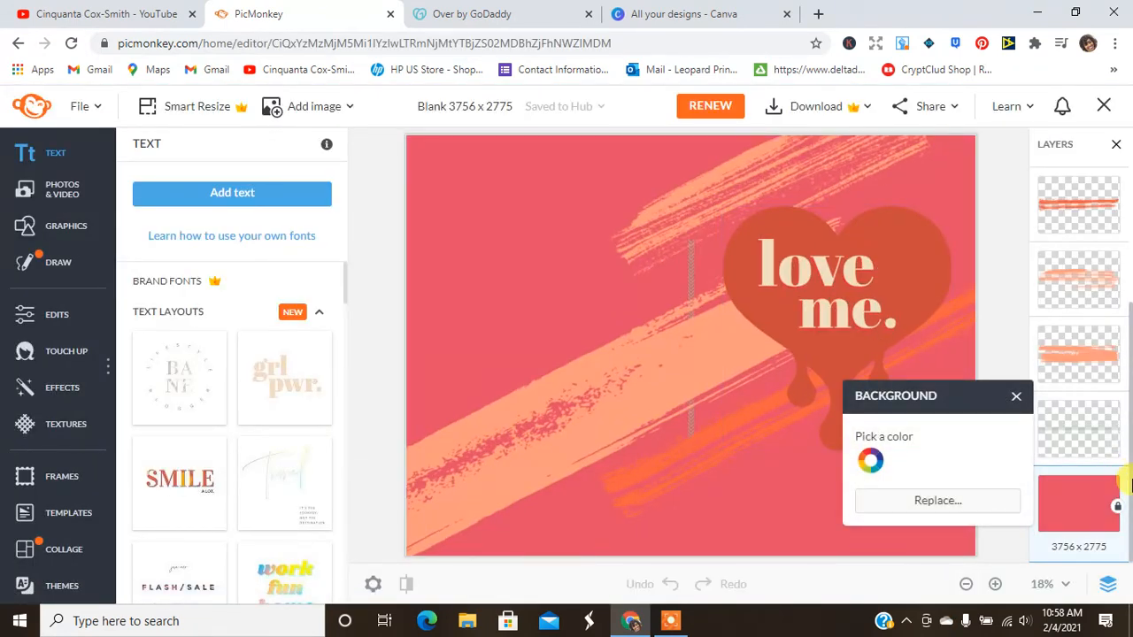
Step: Delete the layer with the thin vertical line graphic at the middle of the cover
right_click(1051, 436)
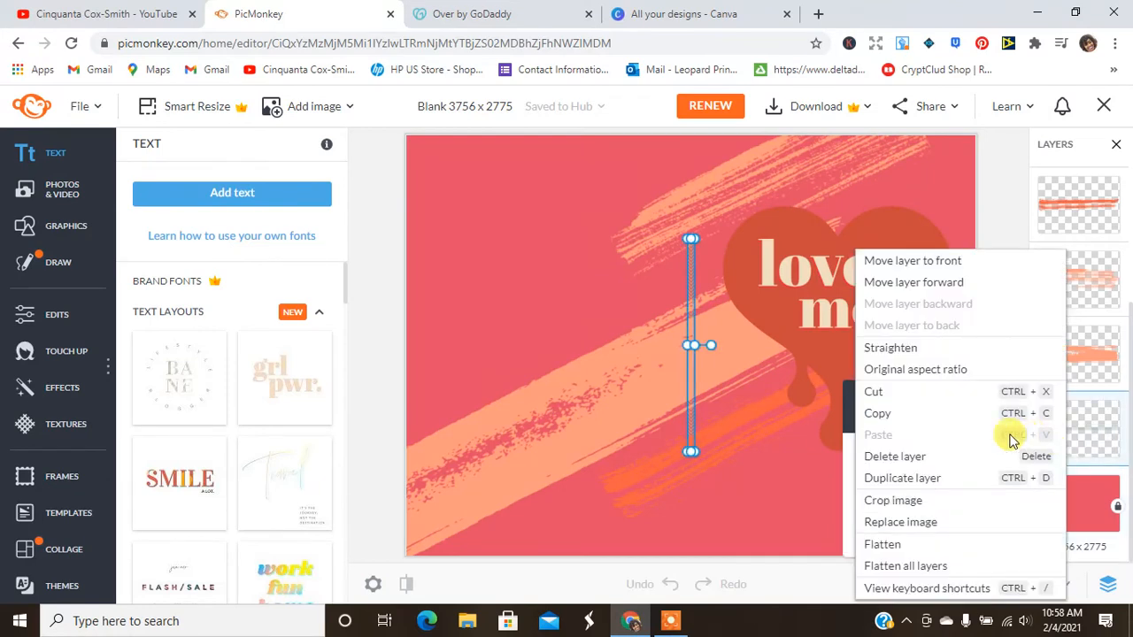
click(935, 460)
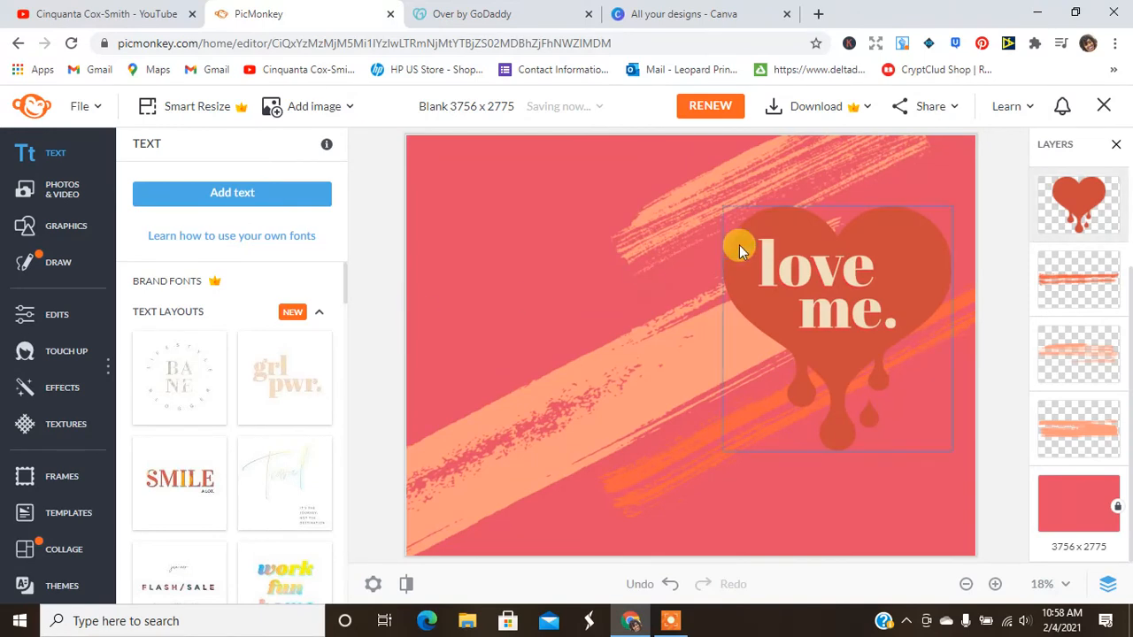
Step: Move the upper peach brush stroke down and left so it reaches the cover's left edge, then nudge it slightly up
click(661, 221)
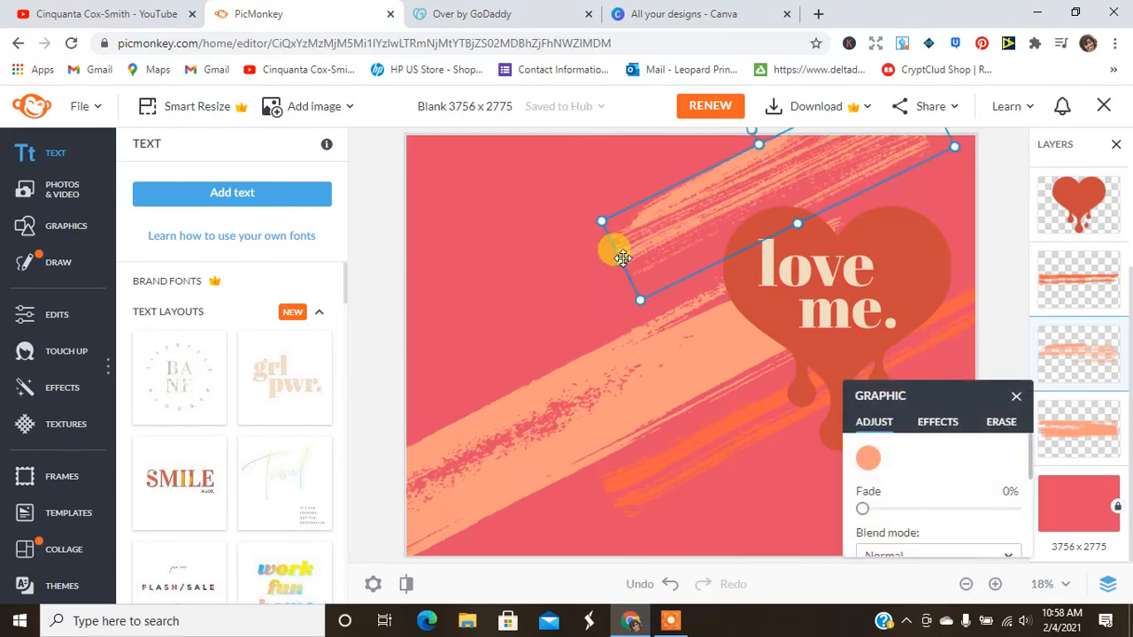
mouse_move(623, 259)
mouse_down()
mouse_move(478, 285)
mouse_move(304, 374)
mouse_up()
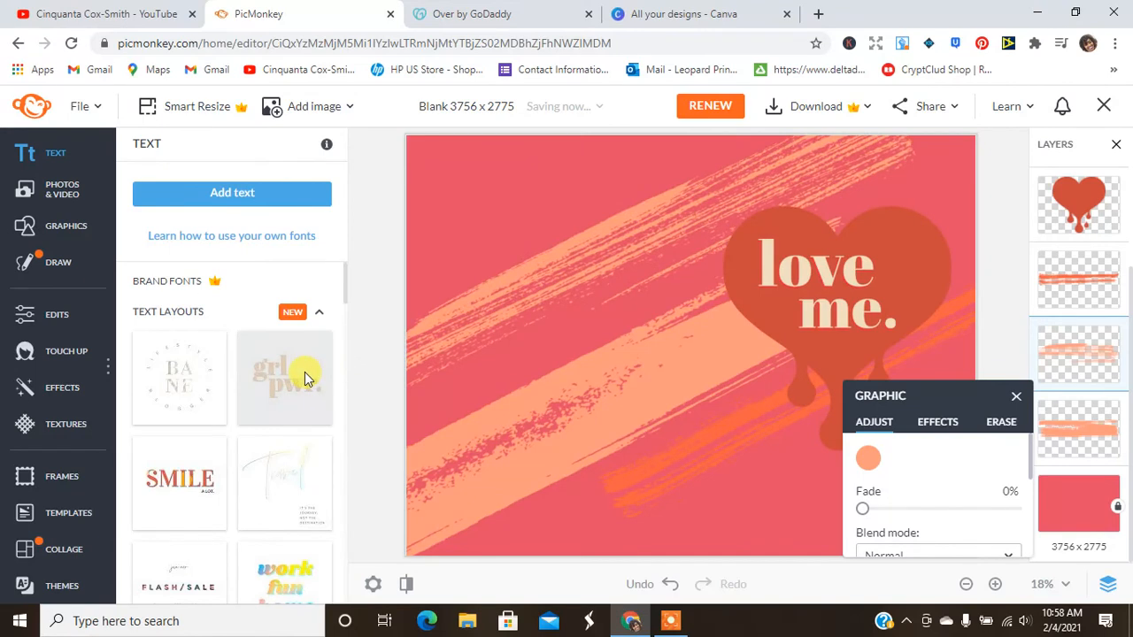
drag(517, 305, 529, 290)
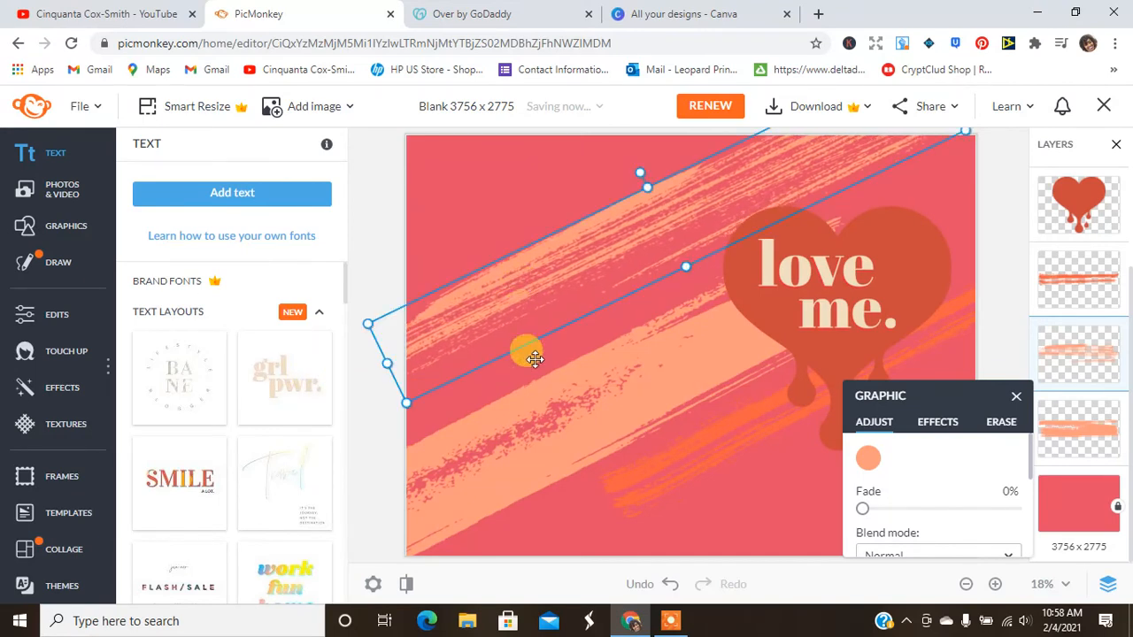
Step: Select the orange brush stroke beneath the heart, try the Tucson effect on it and cancel the effect
click(625, 502)
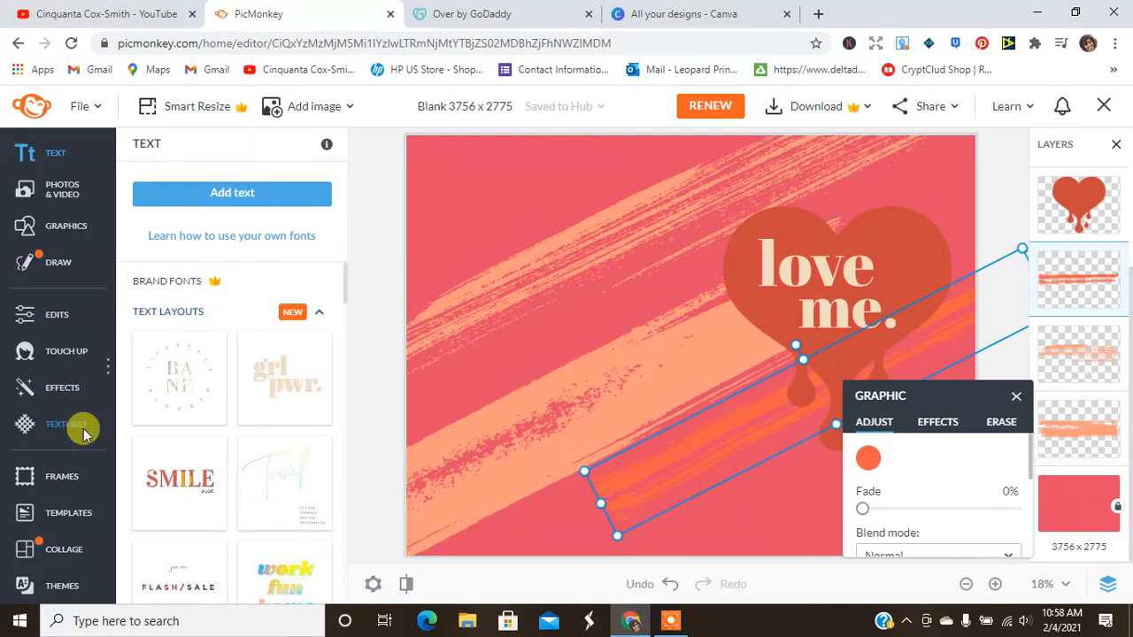
click(71, 399)
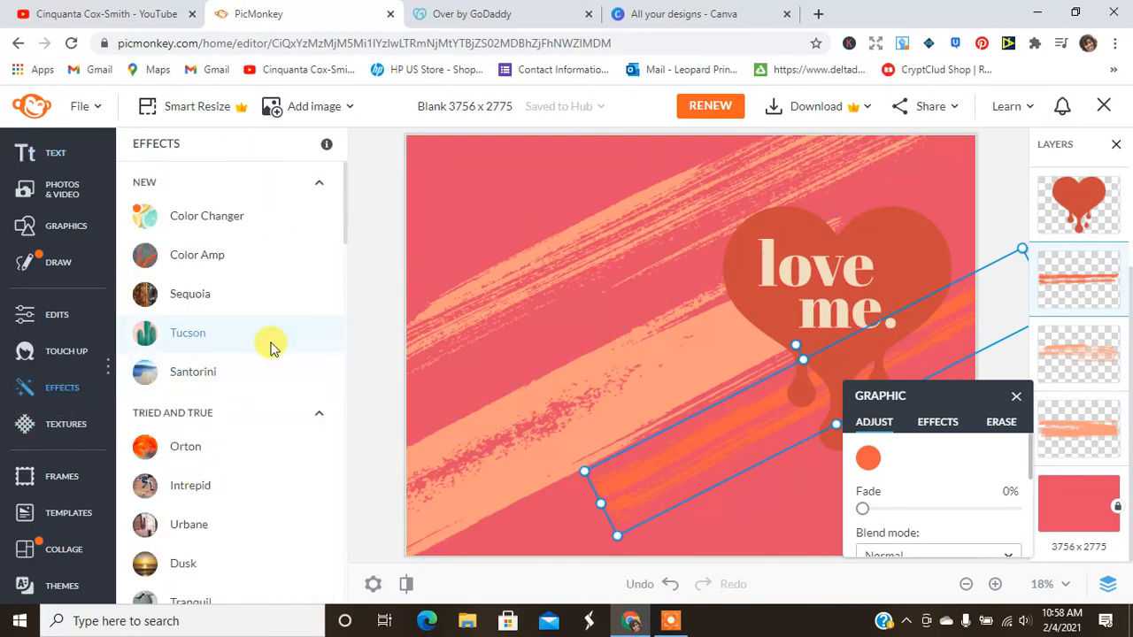
click(231, 341)
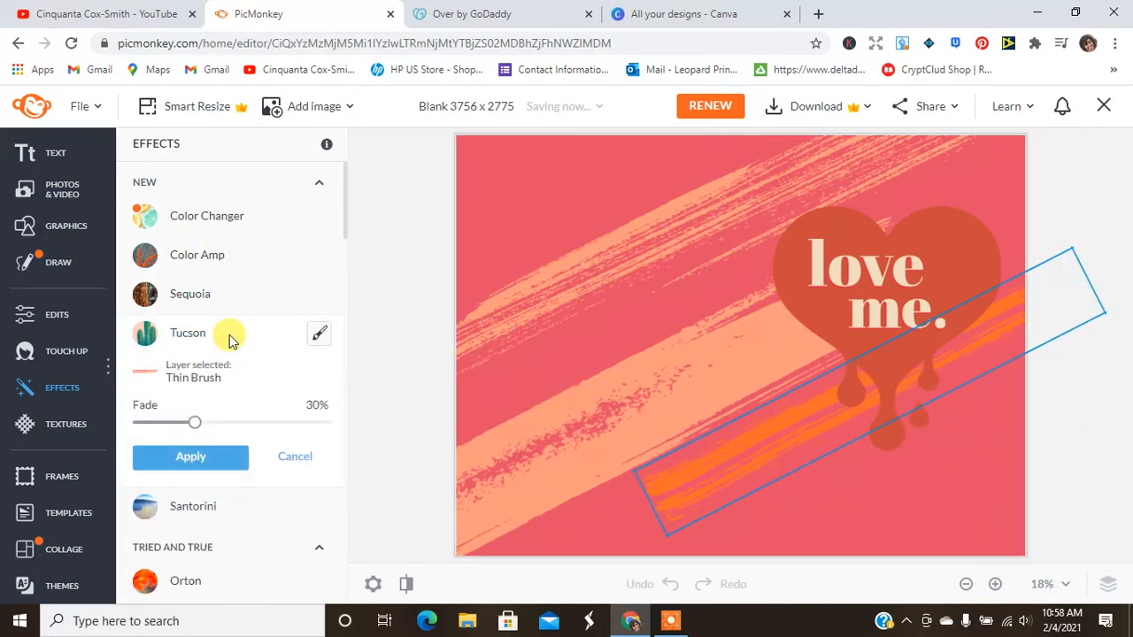
click(297, 468)
Step: Apply the gold Glitter texture to the orange brush stroke beneath the heart
click(62, 522)
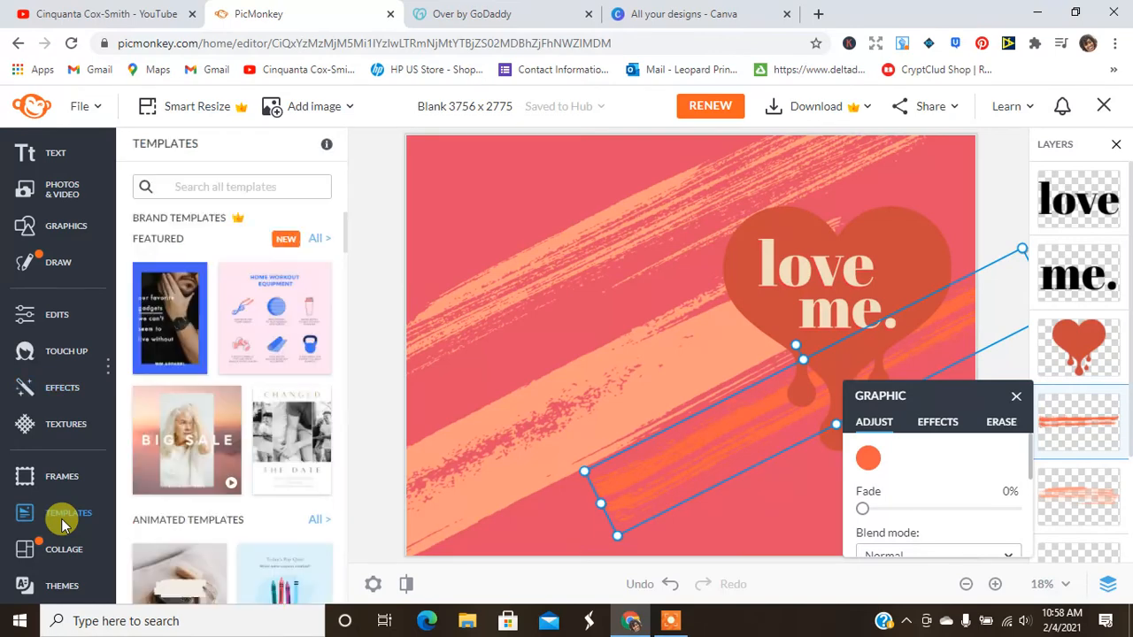
click(69, 478)
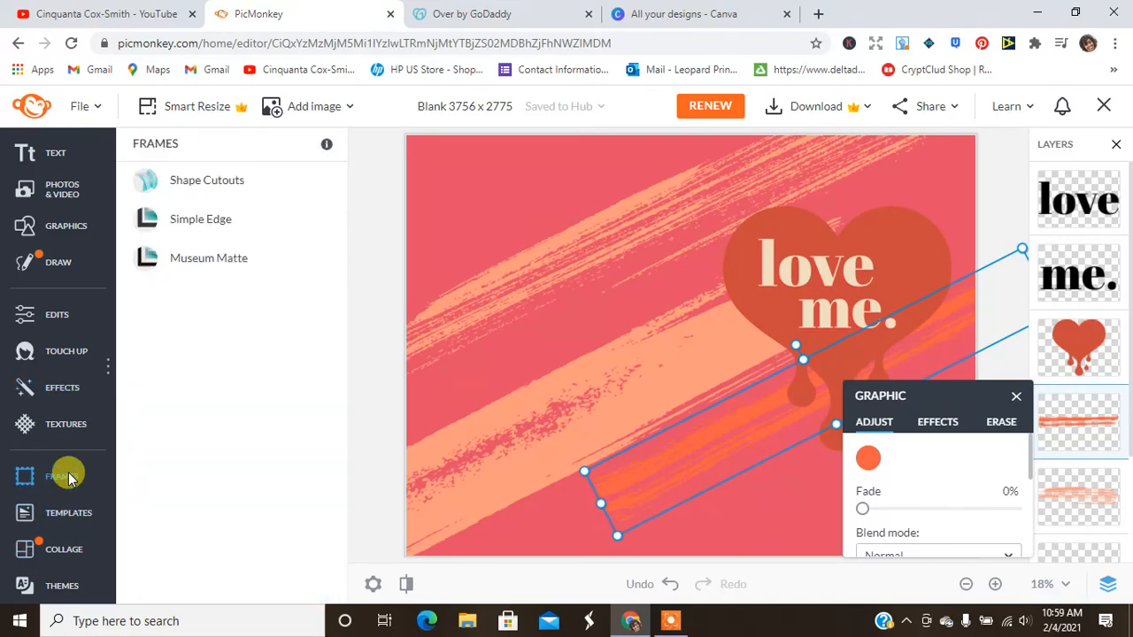
click(56, 426)
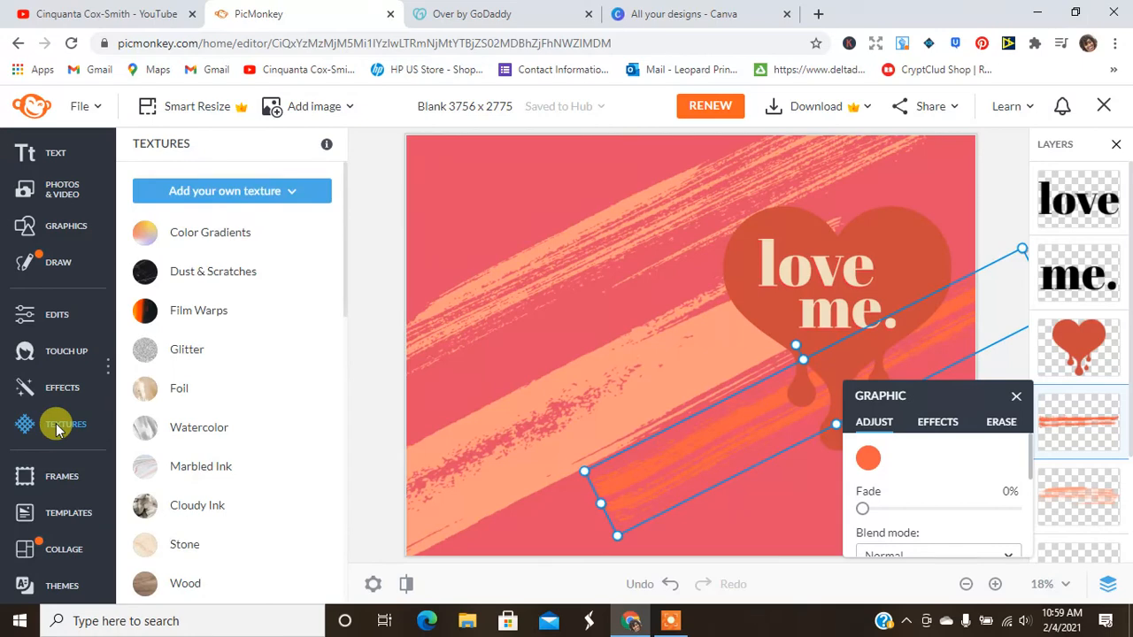
click(205, 348)
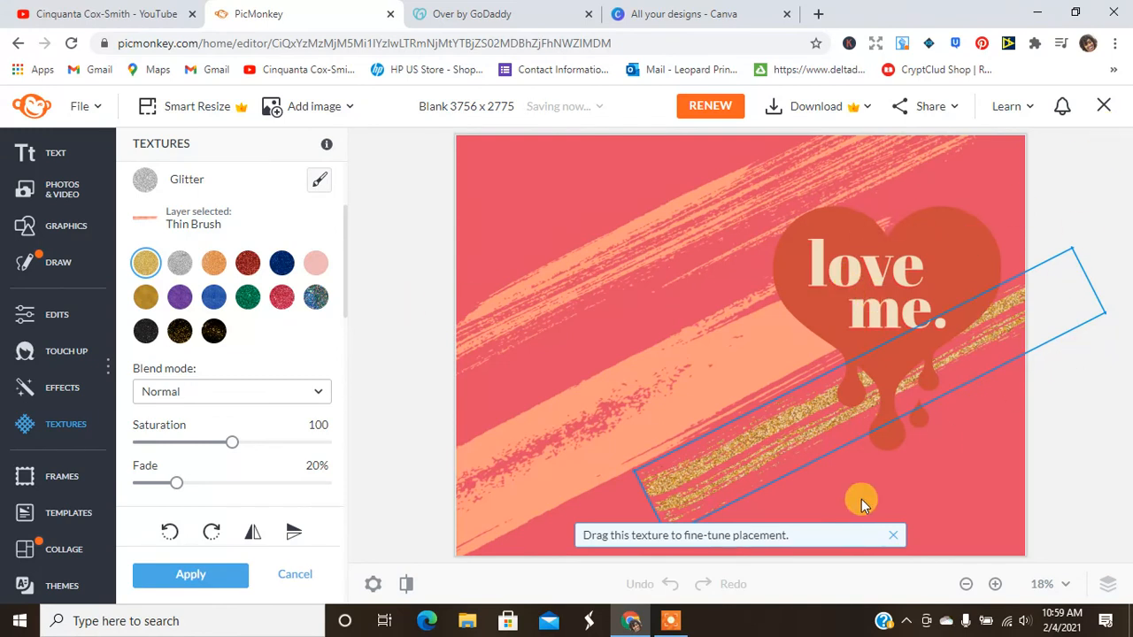
click(189, 576)
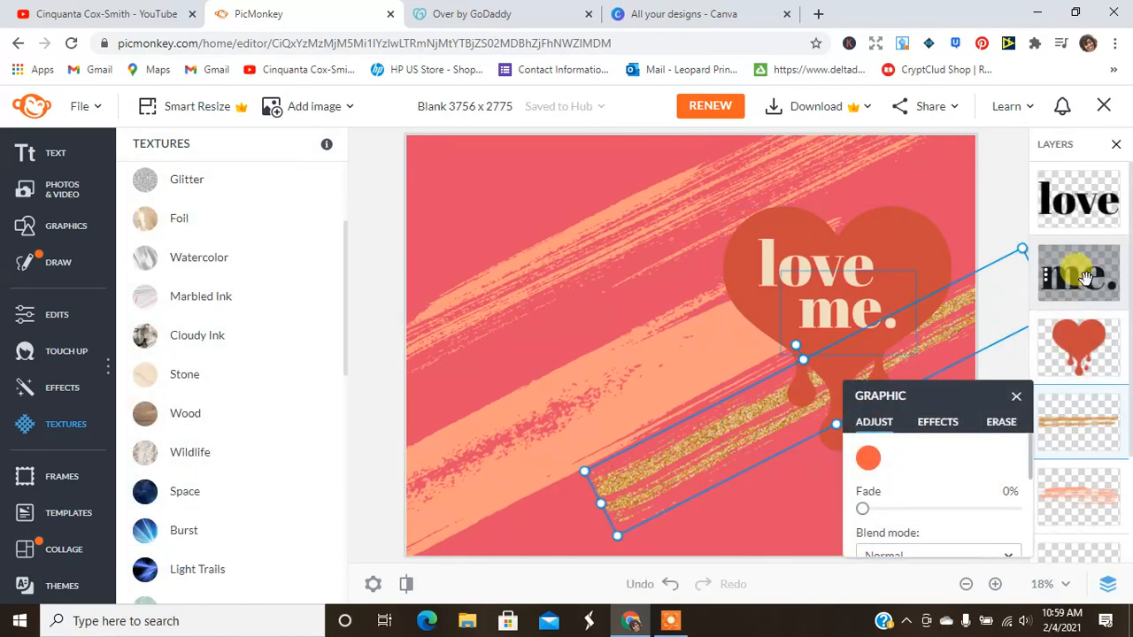
Step: Overlay the gold Glitter texture on the word "love" in the heart
click(1084, 278)
click(1078, 199)
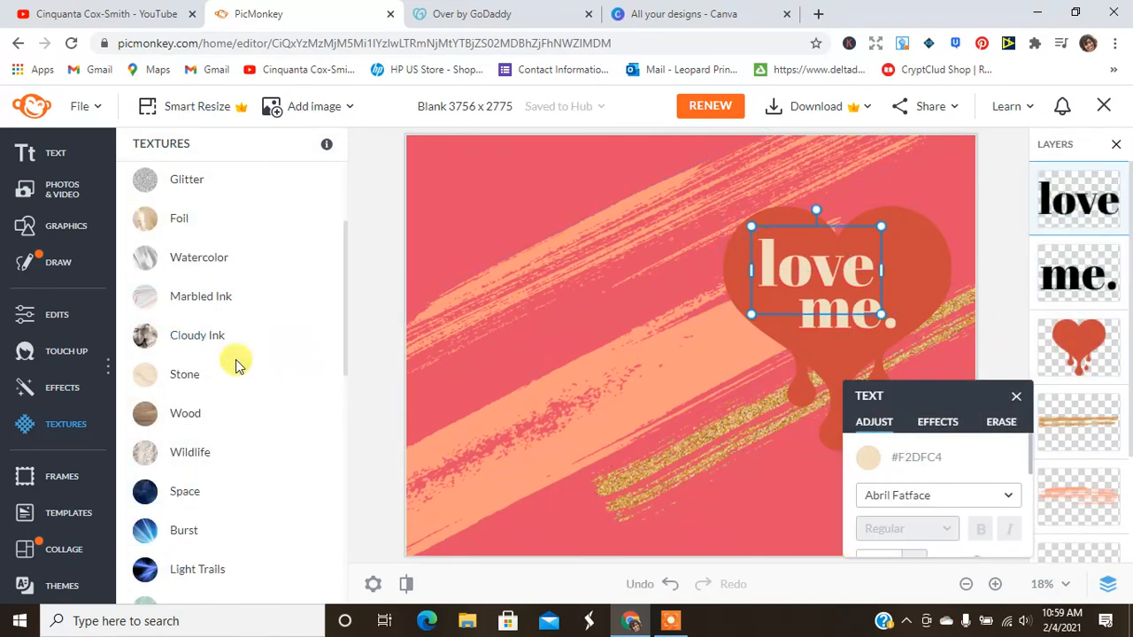
click(189, 190)
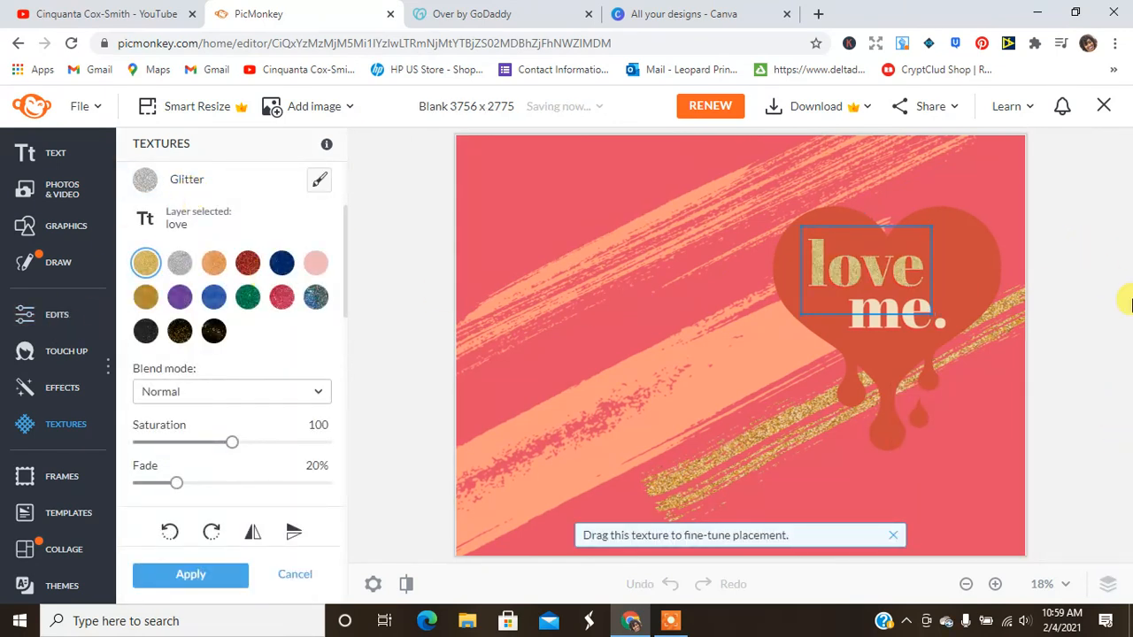
Step: Try to download the design, accepting the pending Glitter texture on "love", and dismiss the subscription offer
click(786, 113)
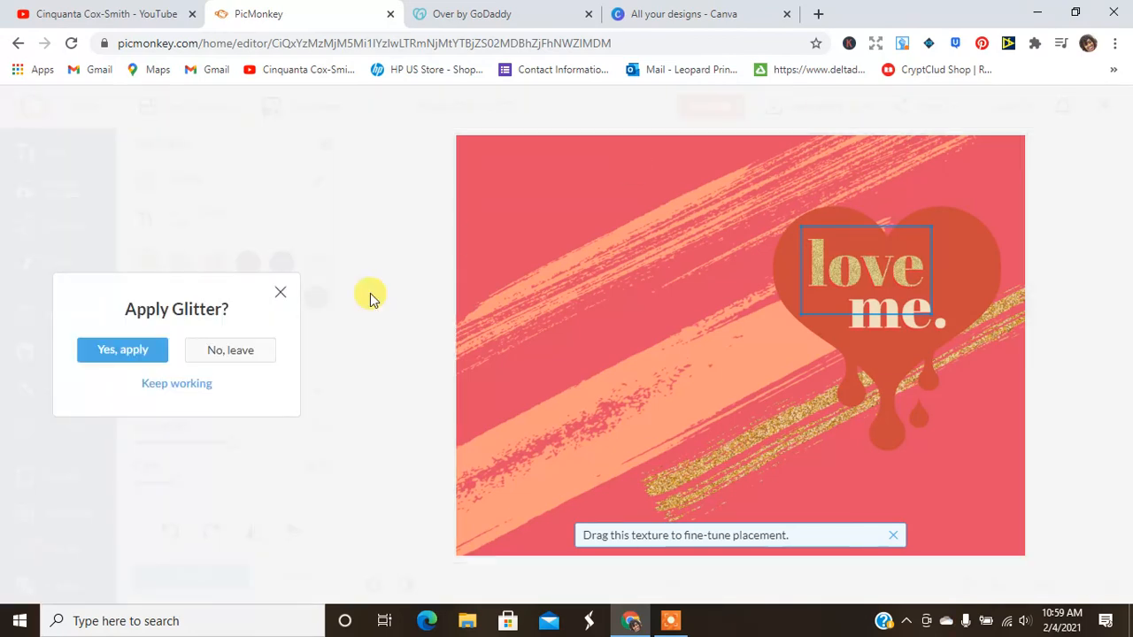
click(160, 350)
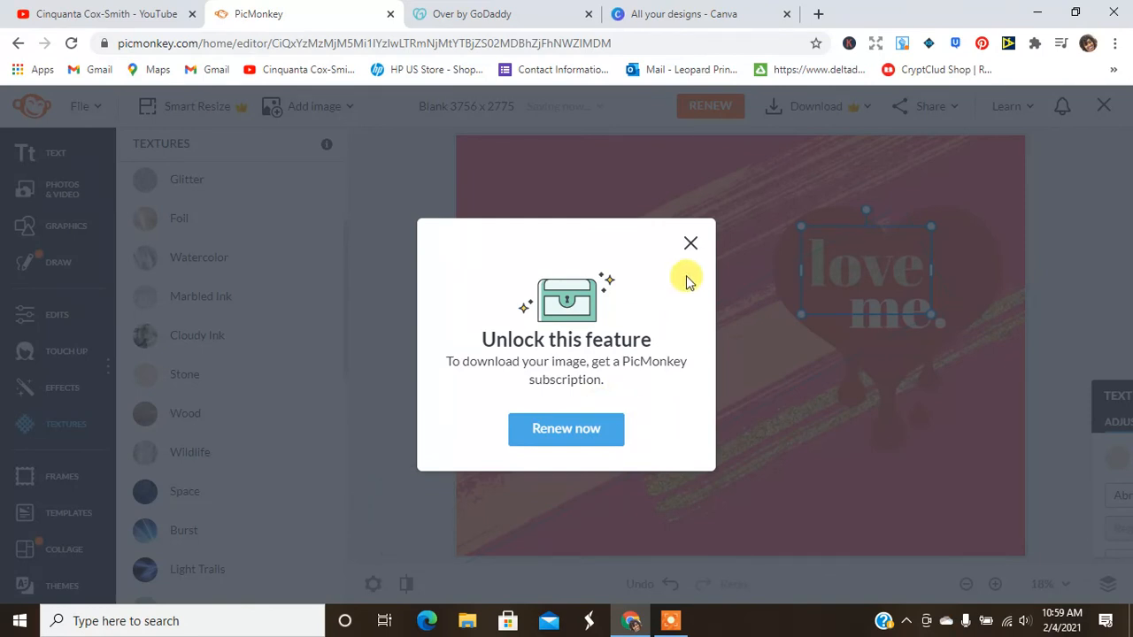
click(691, 242)
click(1120, 277)
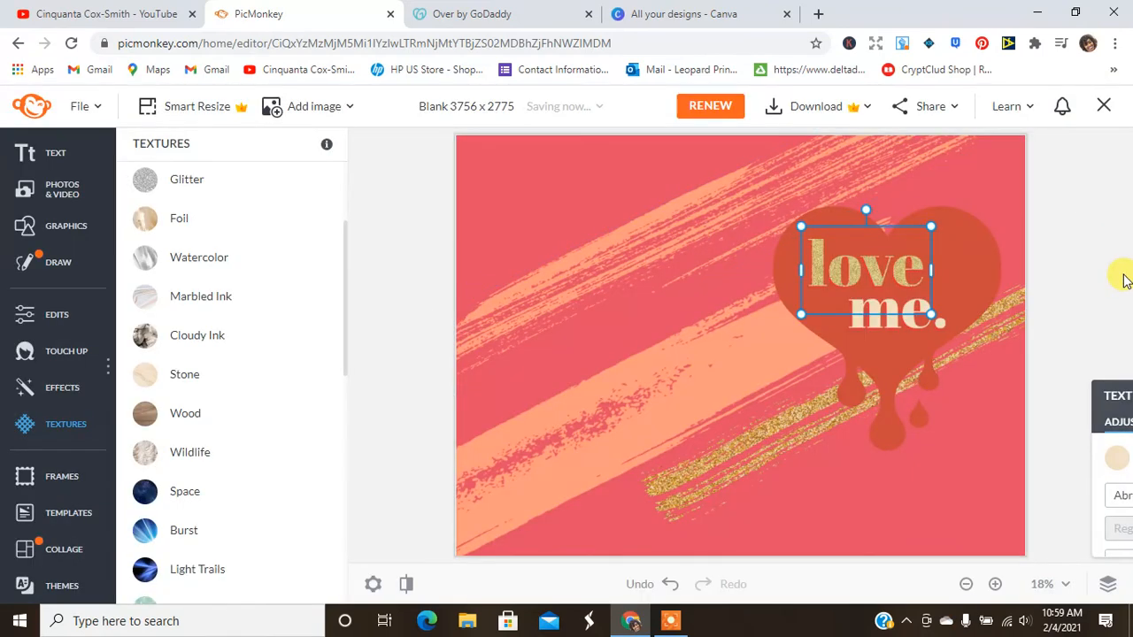